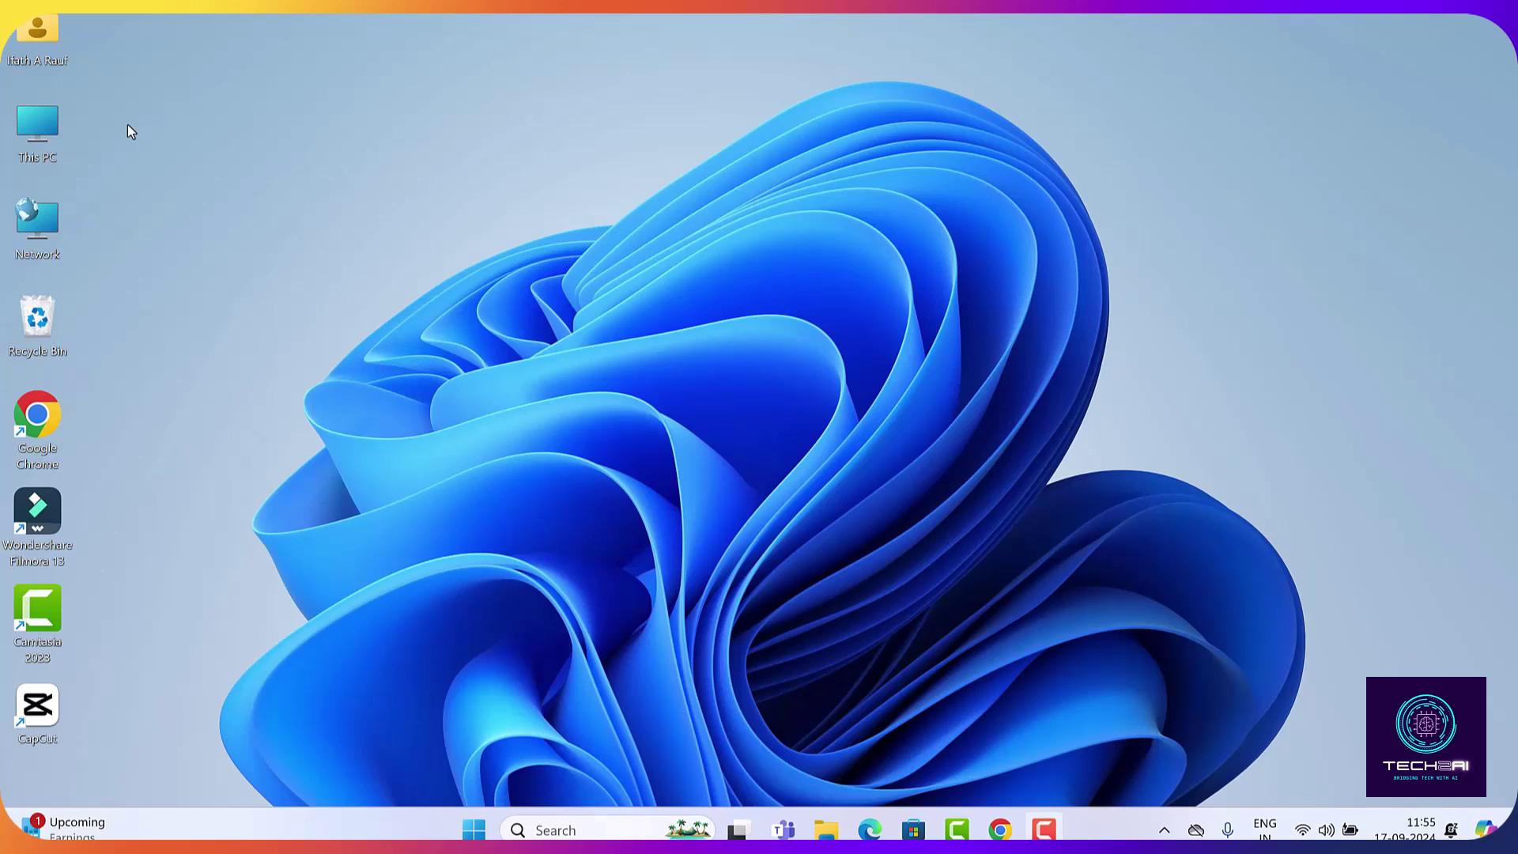
Step: Launch Google Chrome so the Google home page at google.co.in loads
click(166, 127)
click(595, 508)
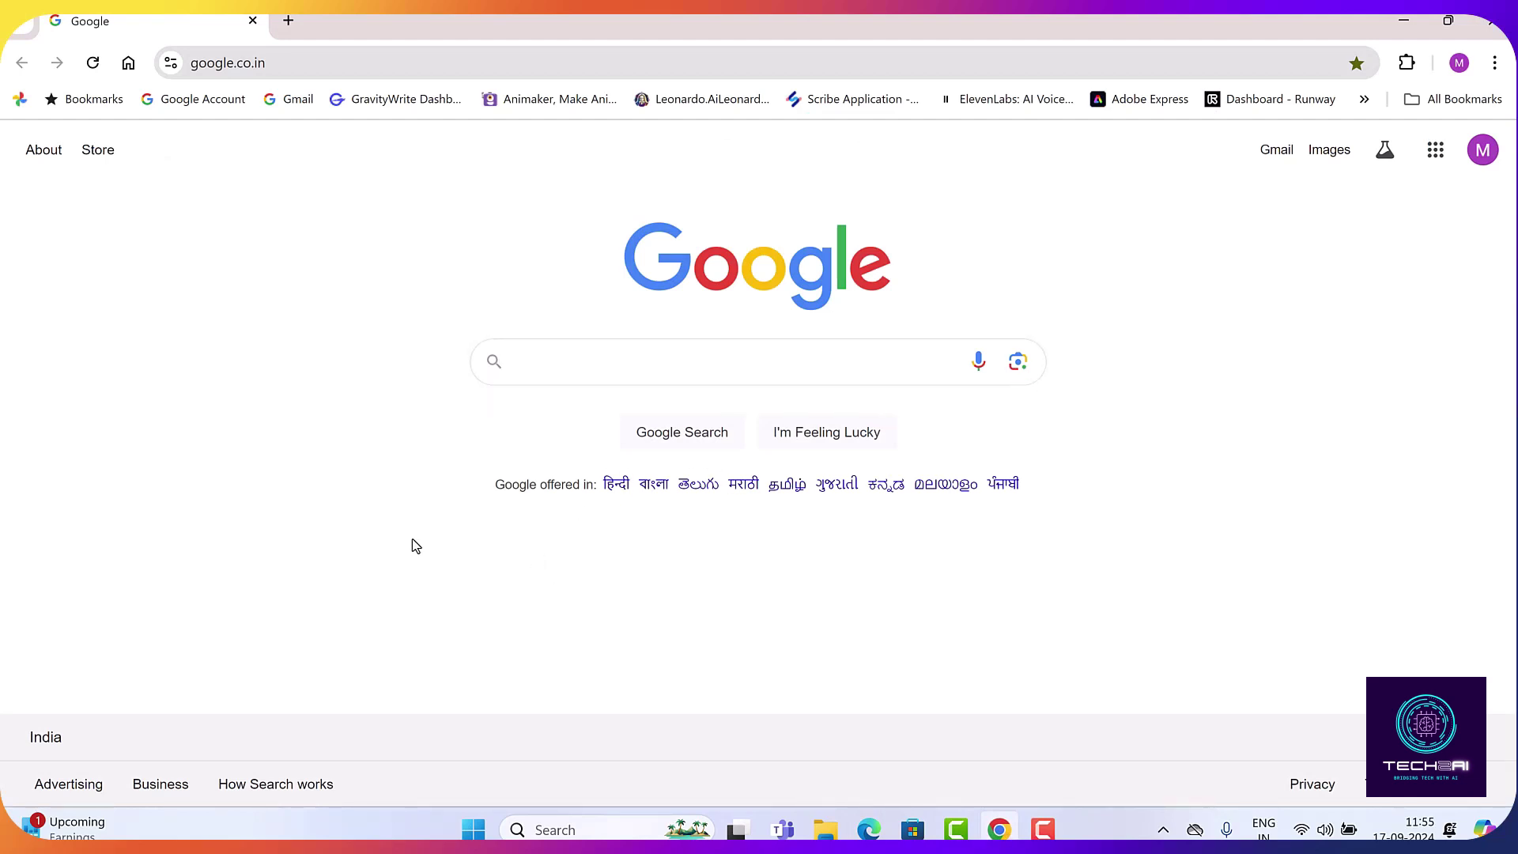
Step: Search for 'google play emulator for pc' and open the Android Developers emulator download result
click(547, 373)
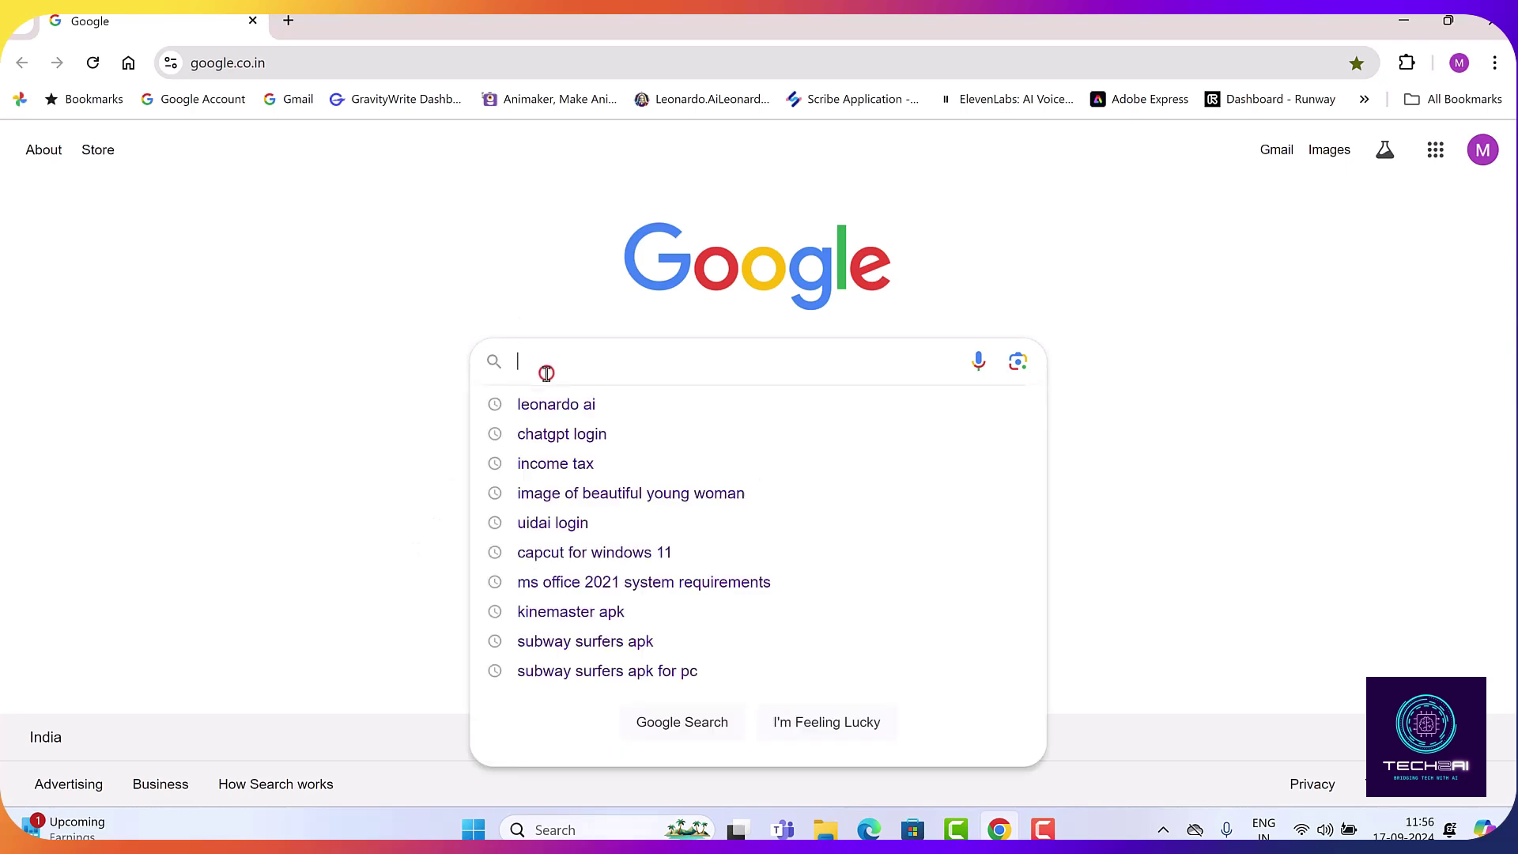
text(goo)
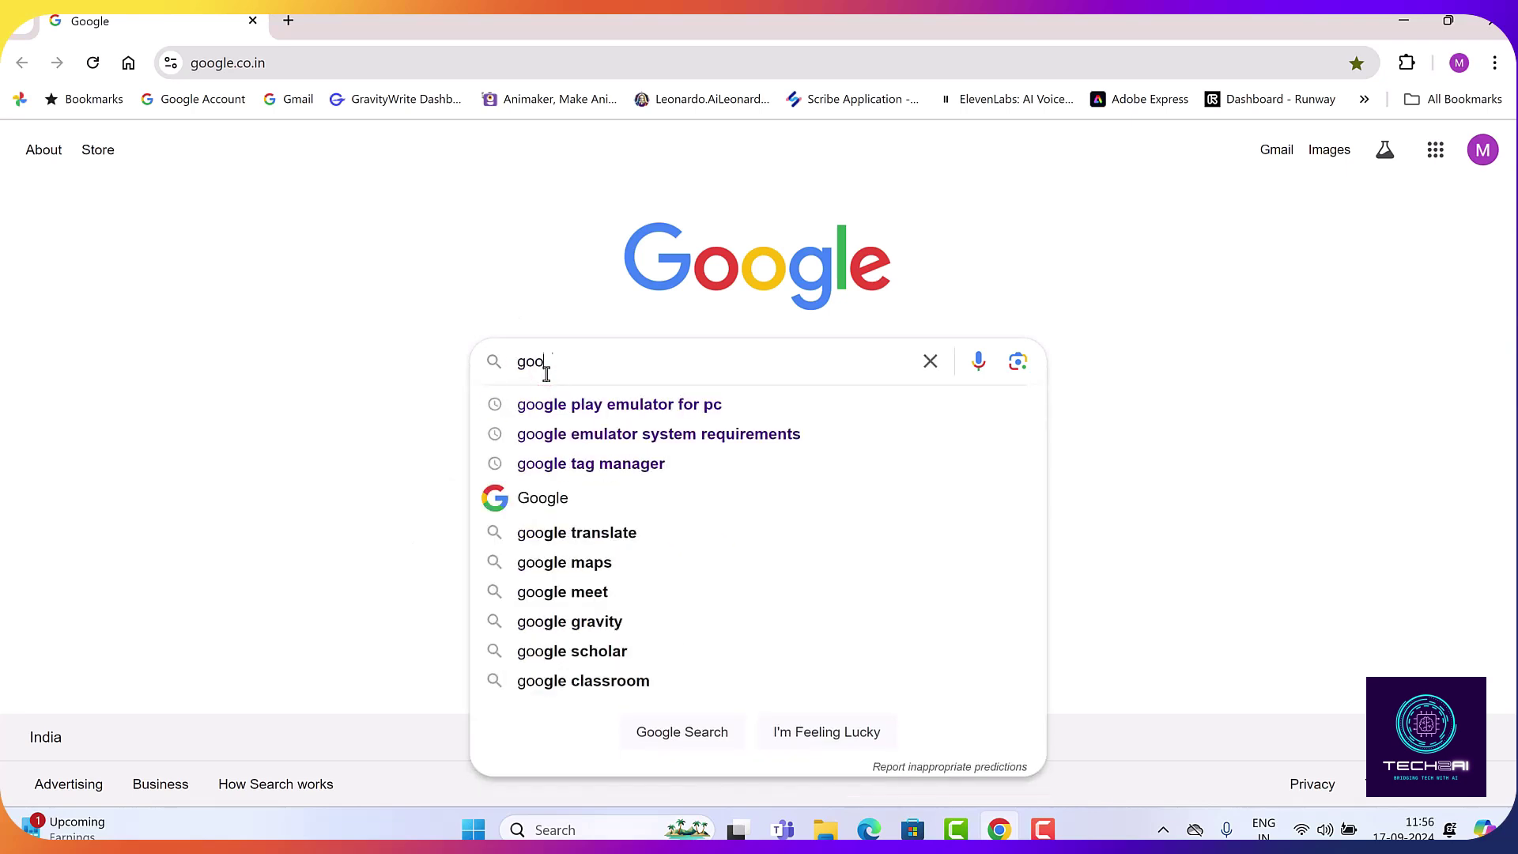
text(gle)
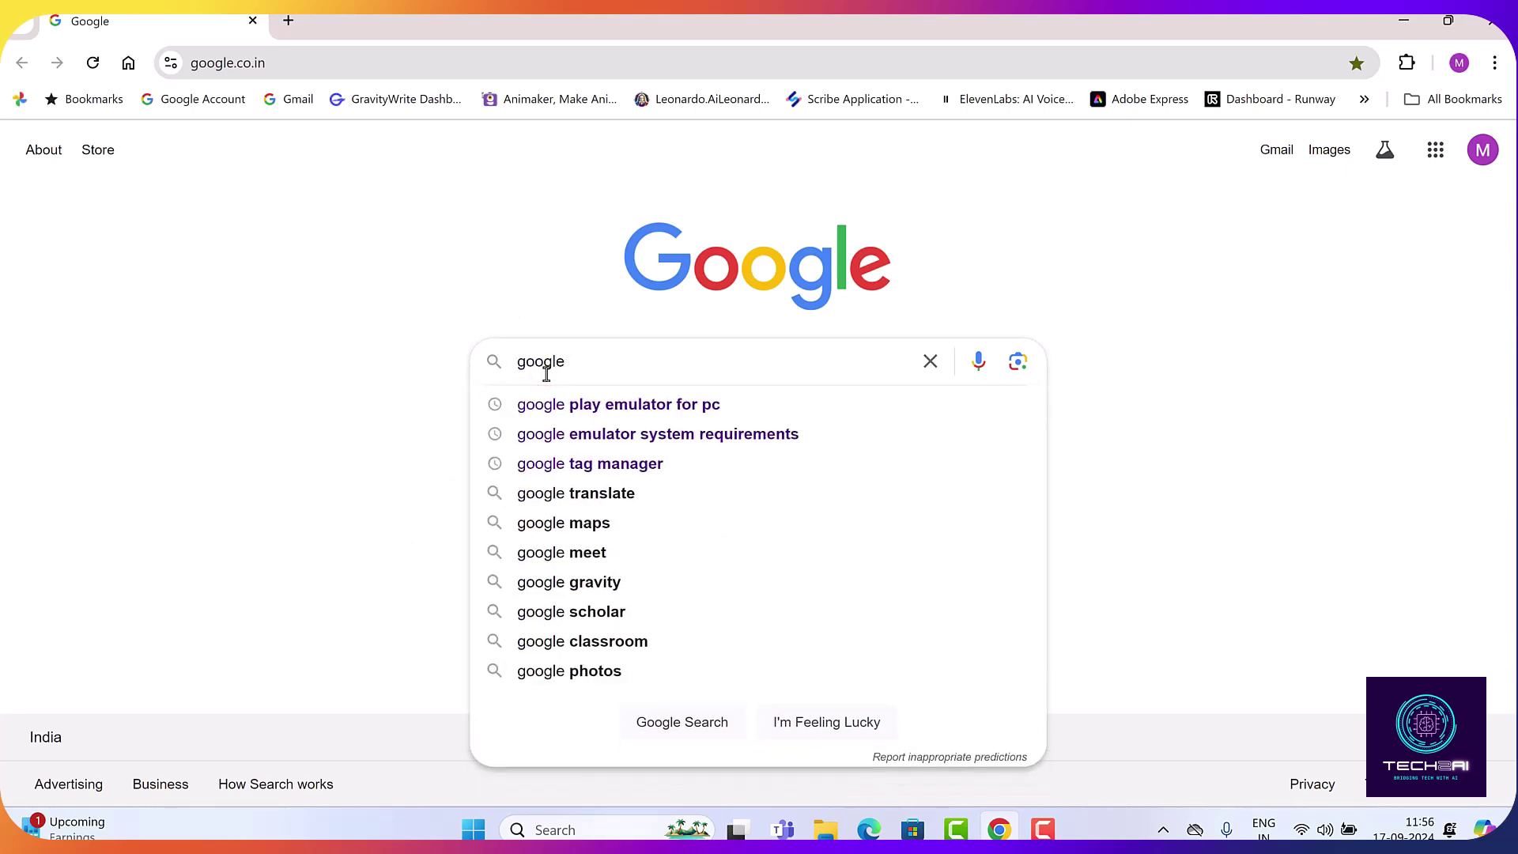
click(649, 412)
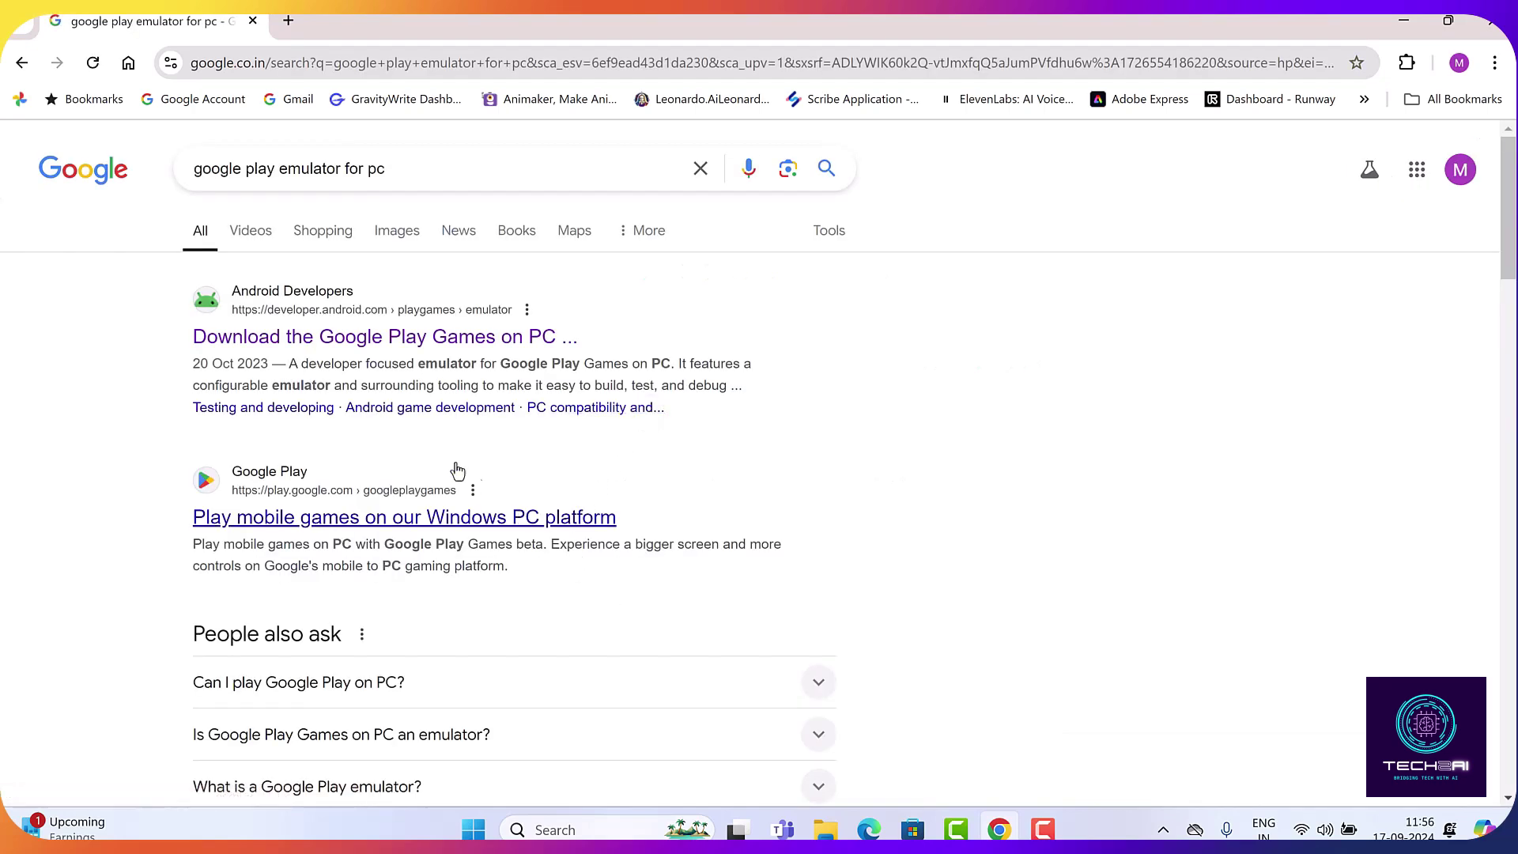
click(445, 342)
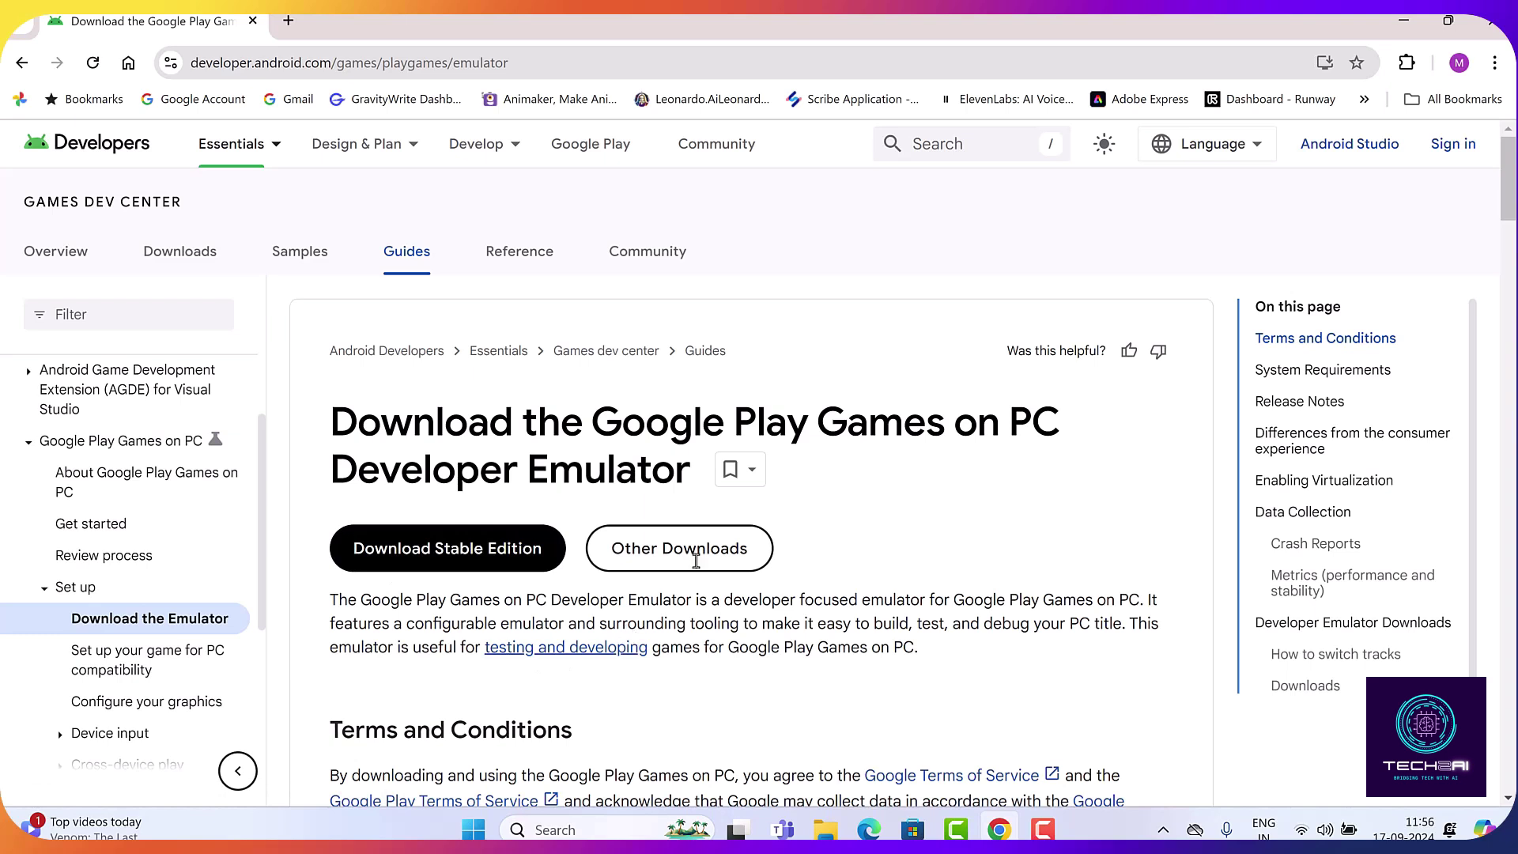
Step: Scroll to System Requirements and follow its link to the Google Play Help eligibility article
drag(1510, 182, 1510, 207)
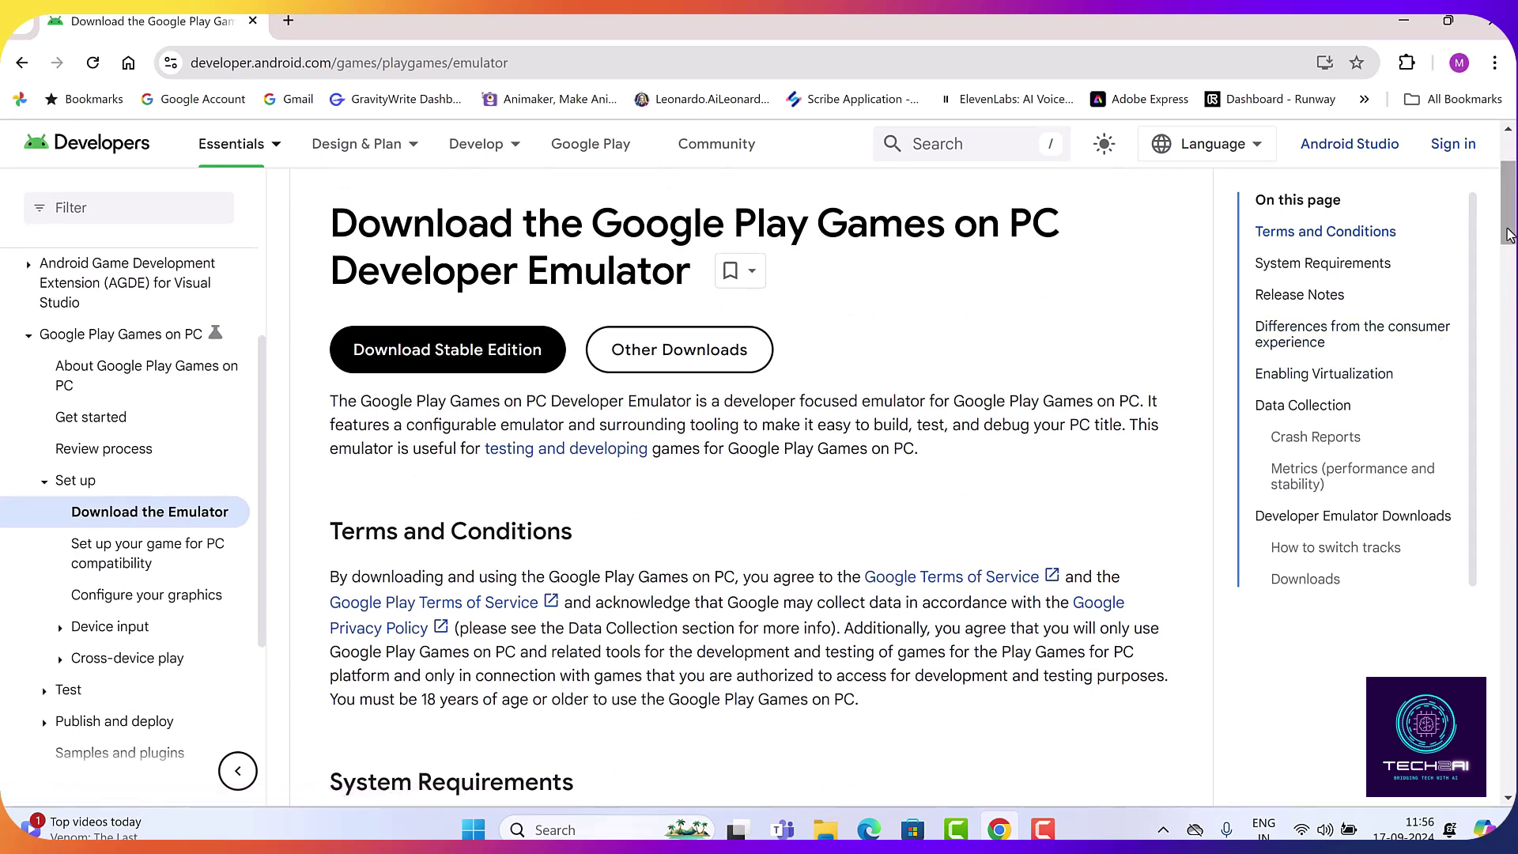
drag(1504, 245, 1510, 300)
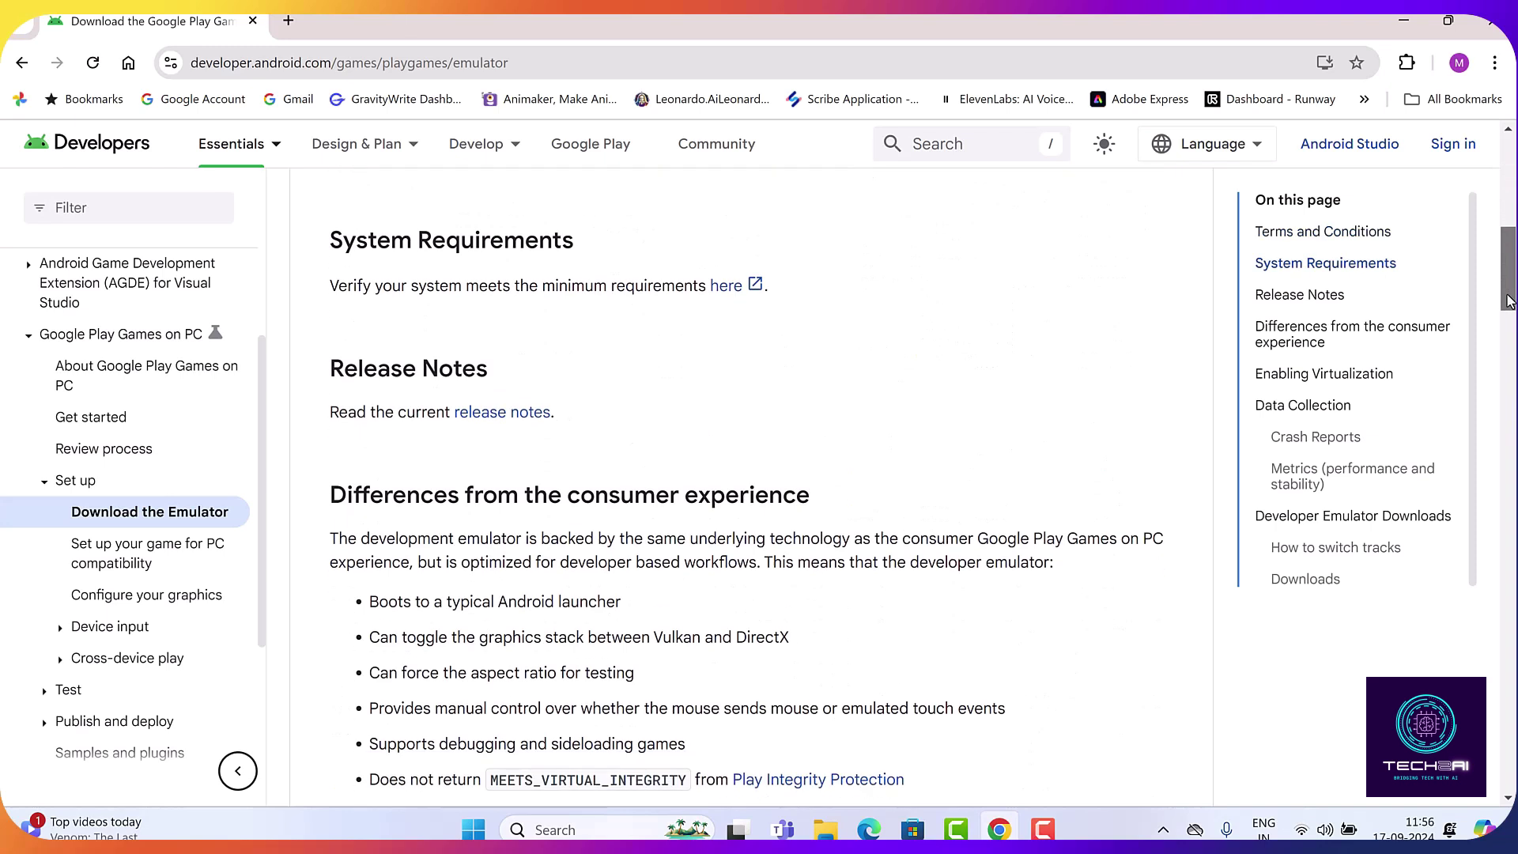
click(727, 287)
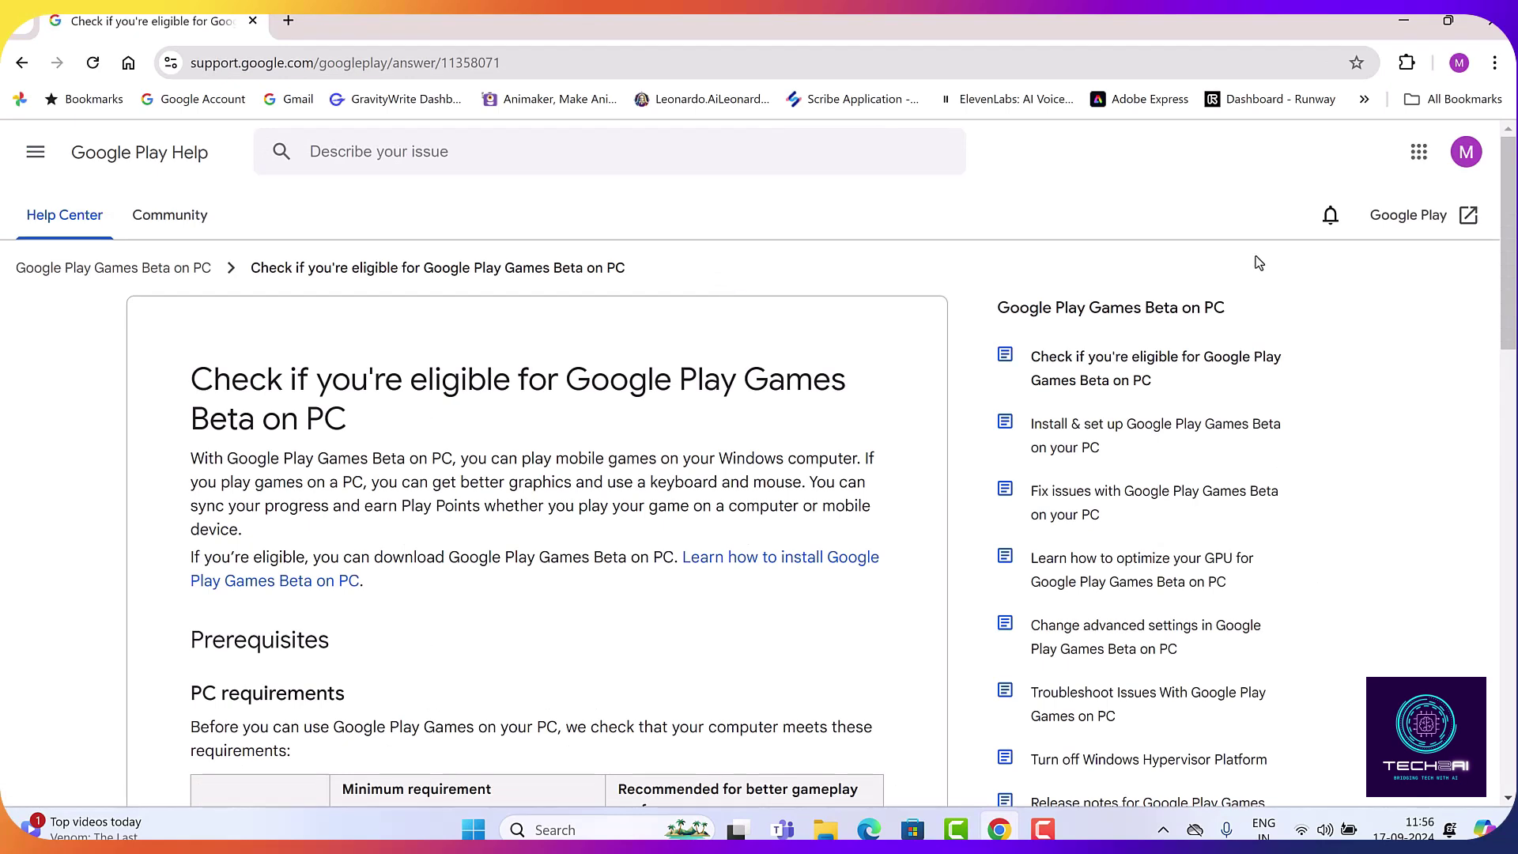
Step: Review the PC requirements table, then go back to the Developer Emulator download page
scroll(1508, 238, down, 1)
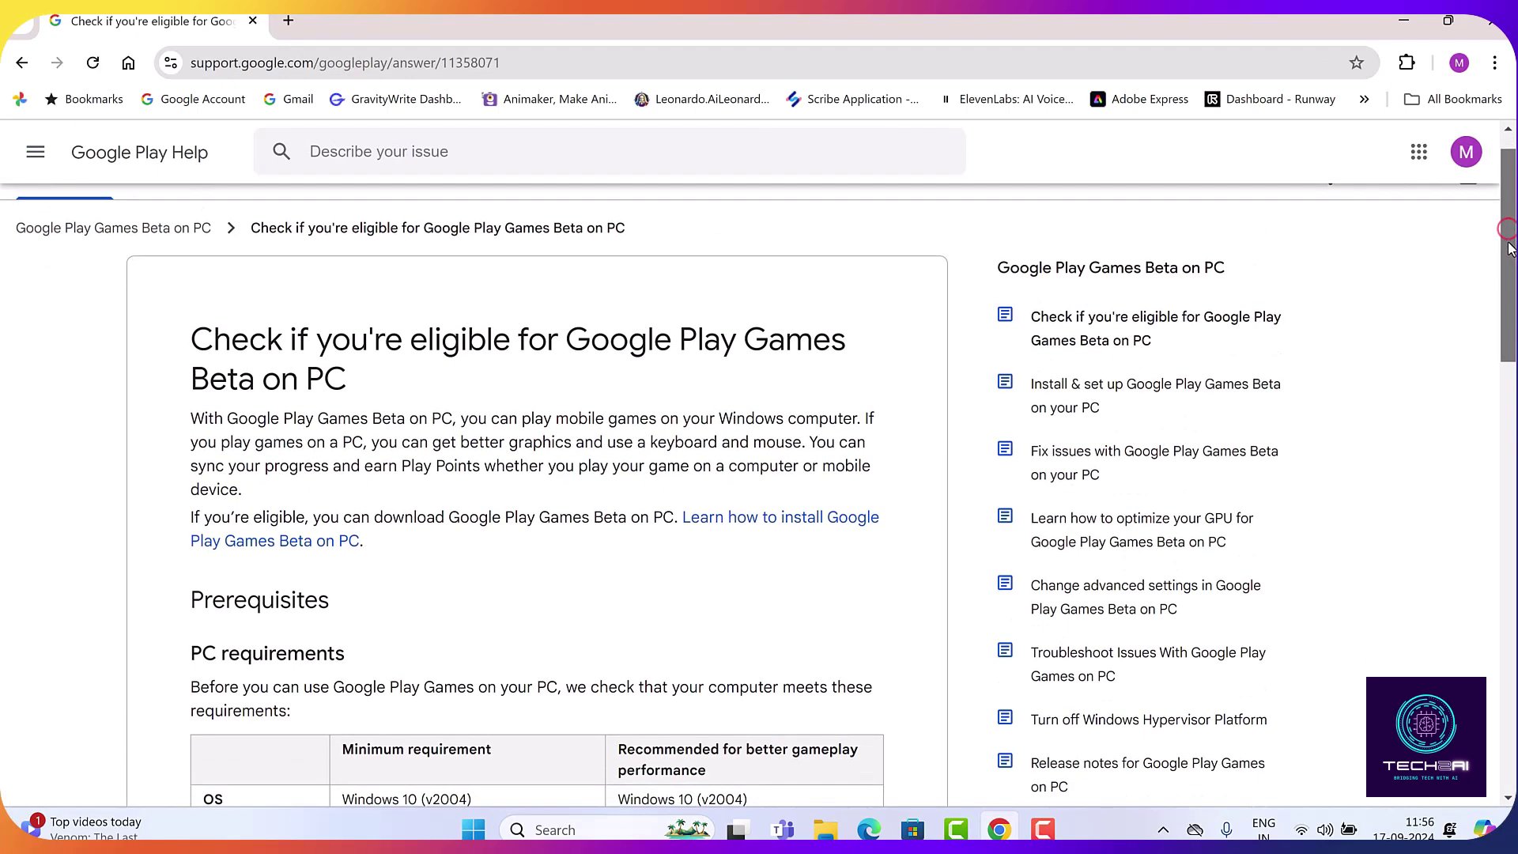
drag(1509, 260, 1508, 388)
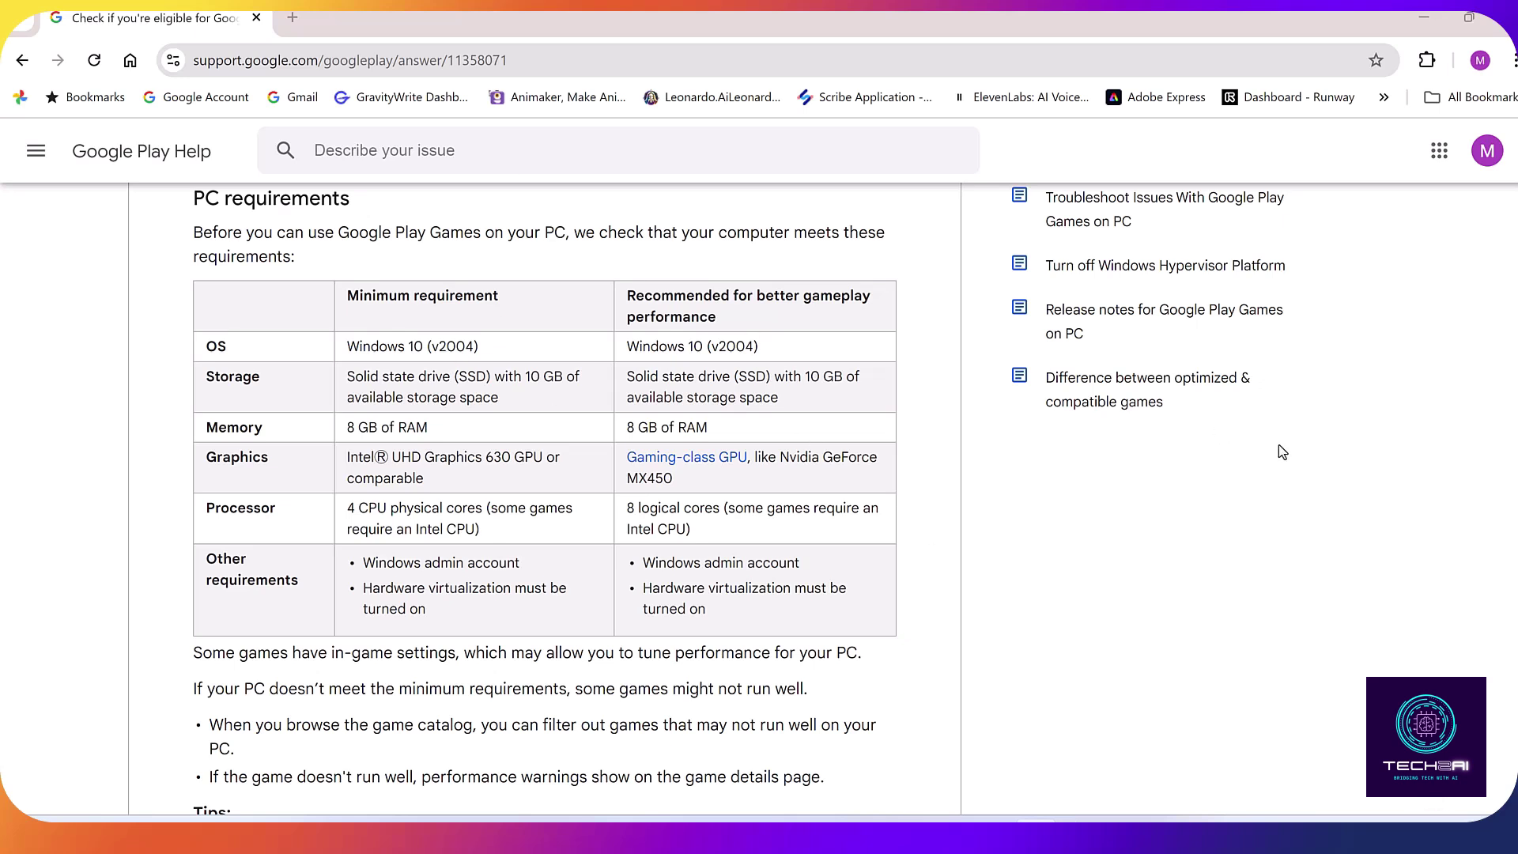
scroll(545, 498, up, 3)
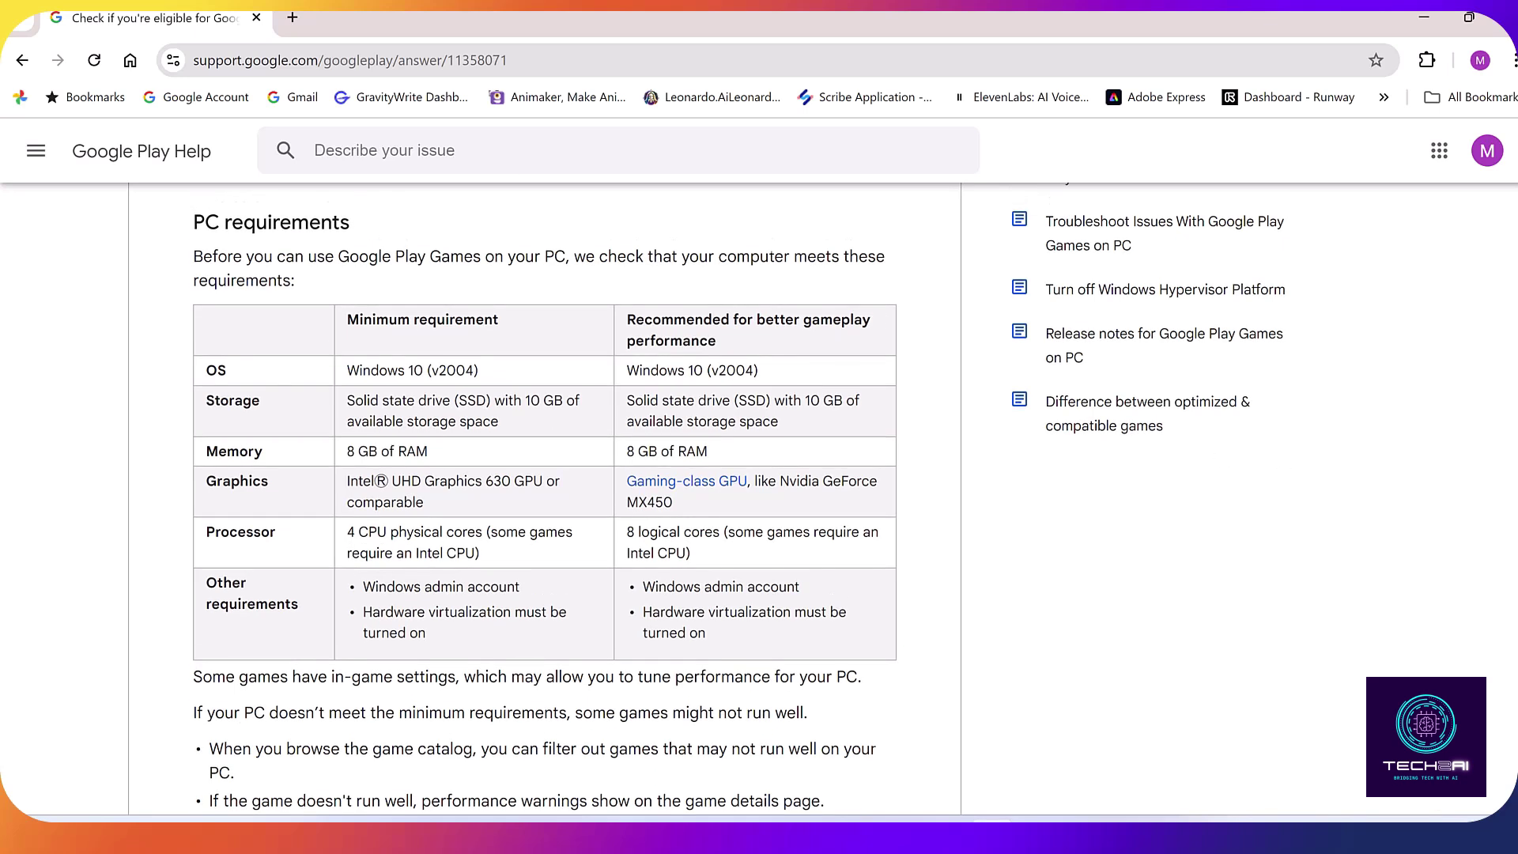
scroll(545, 498, up, 4)
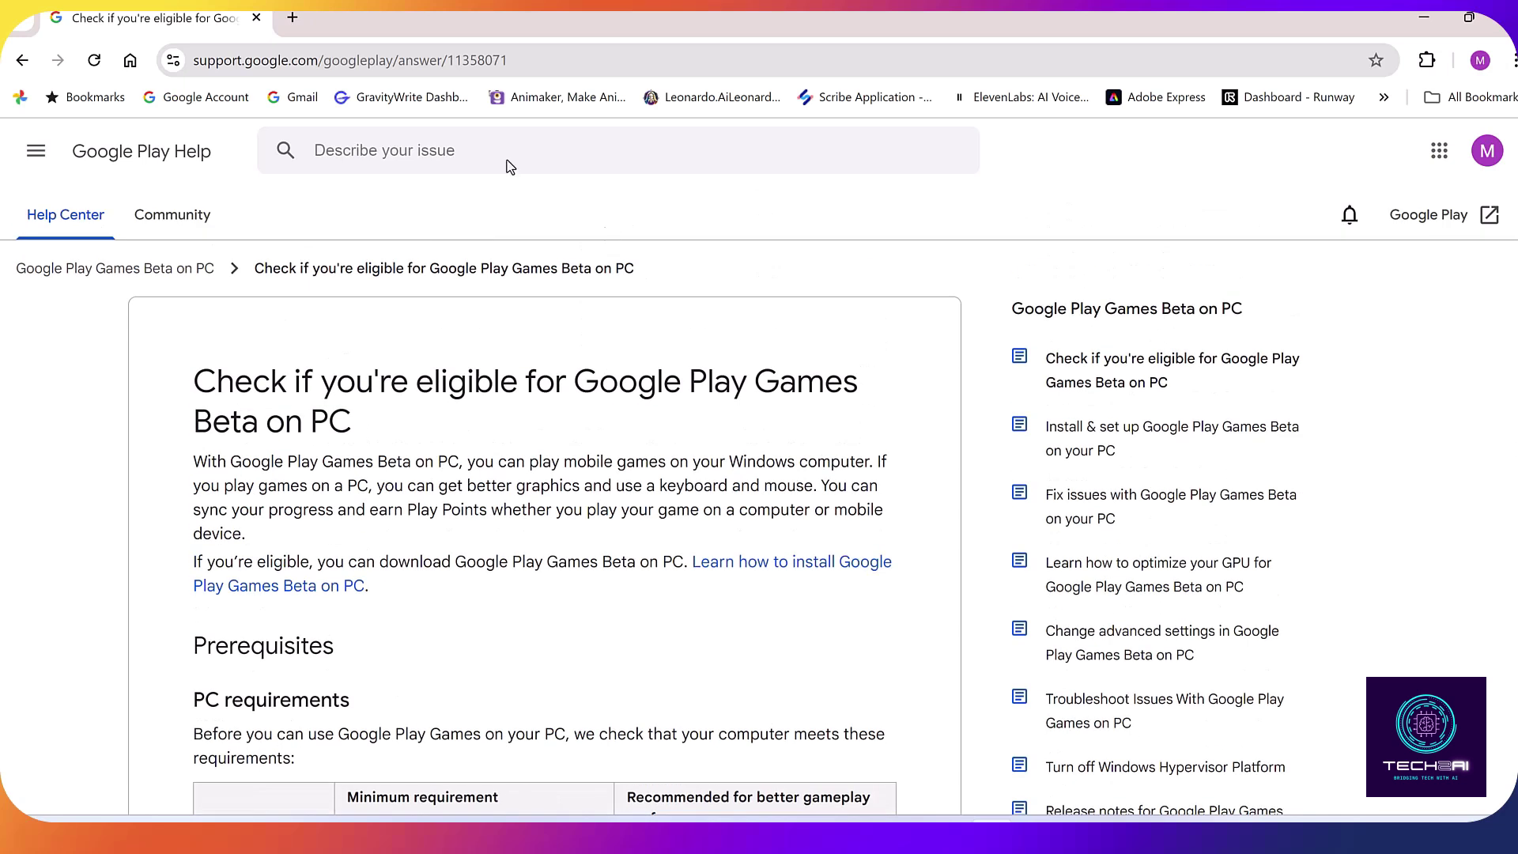
click(21, 63)
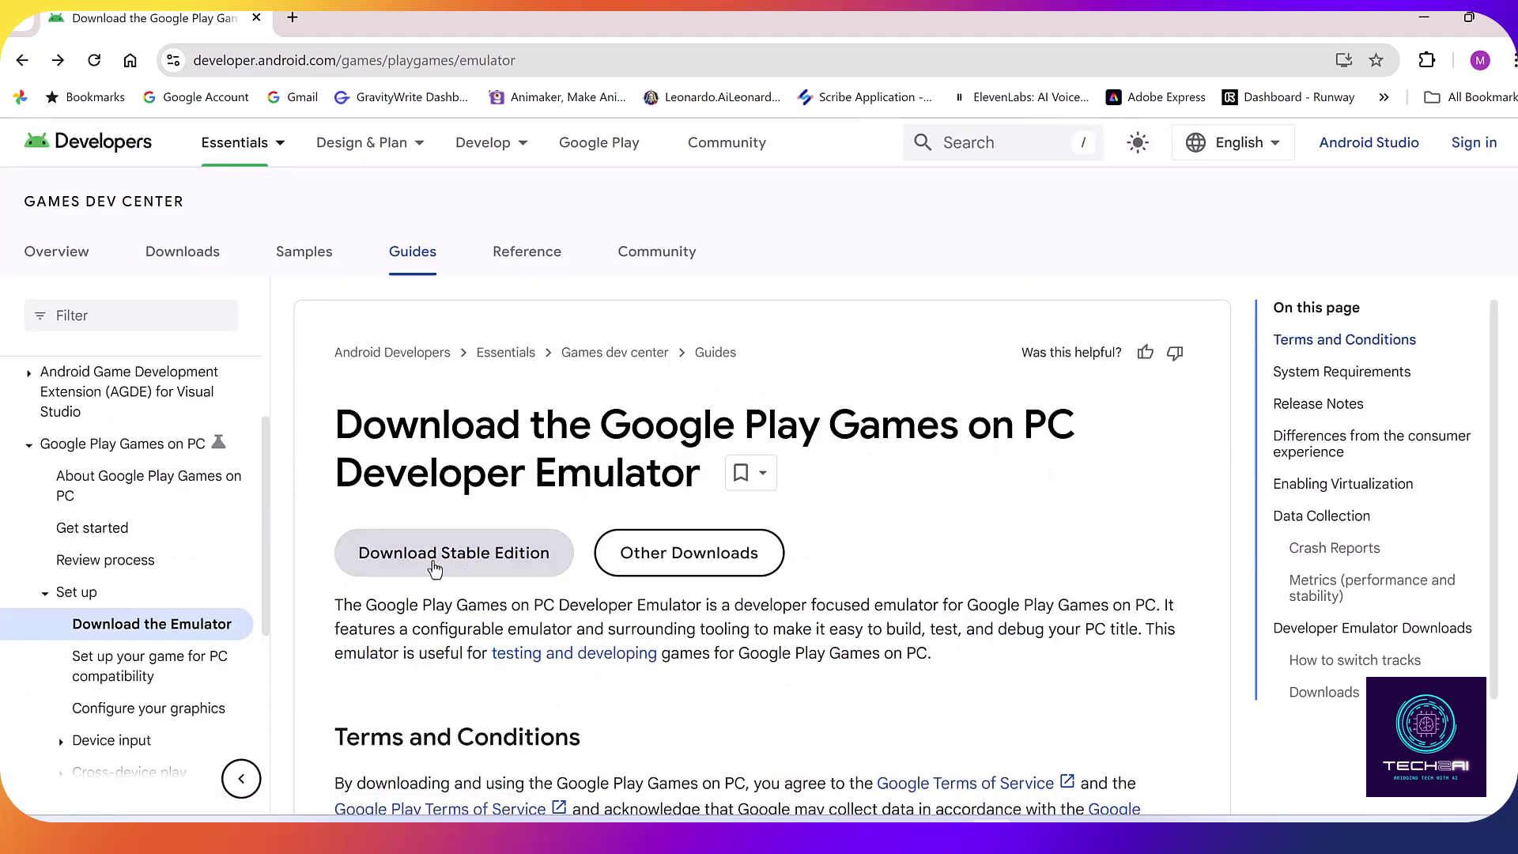
Step: Download the 8.5 MB Stable Edition installer to Pictures and show it in its folder
click(479, 556)
click(478, 556)
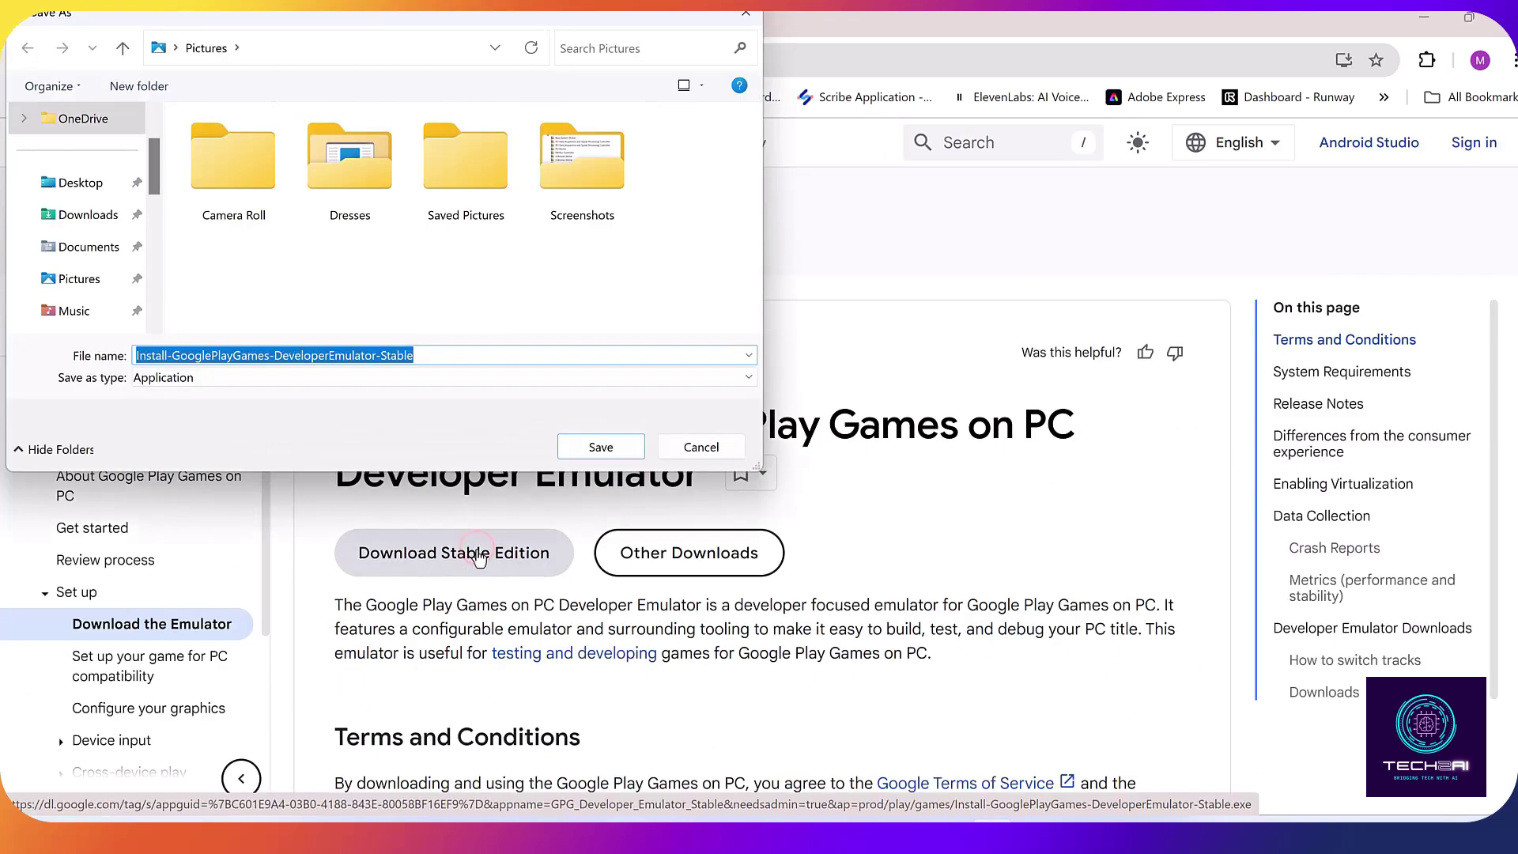
click(601, 447)
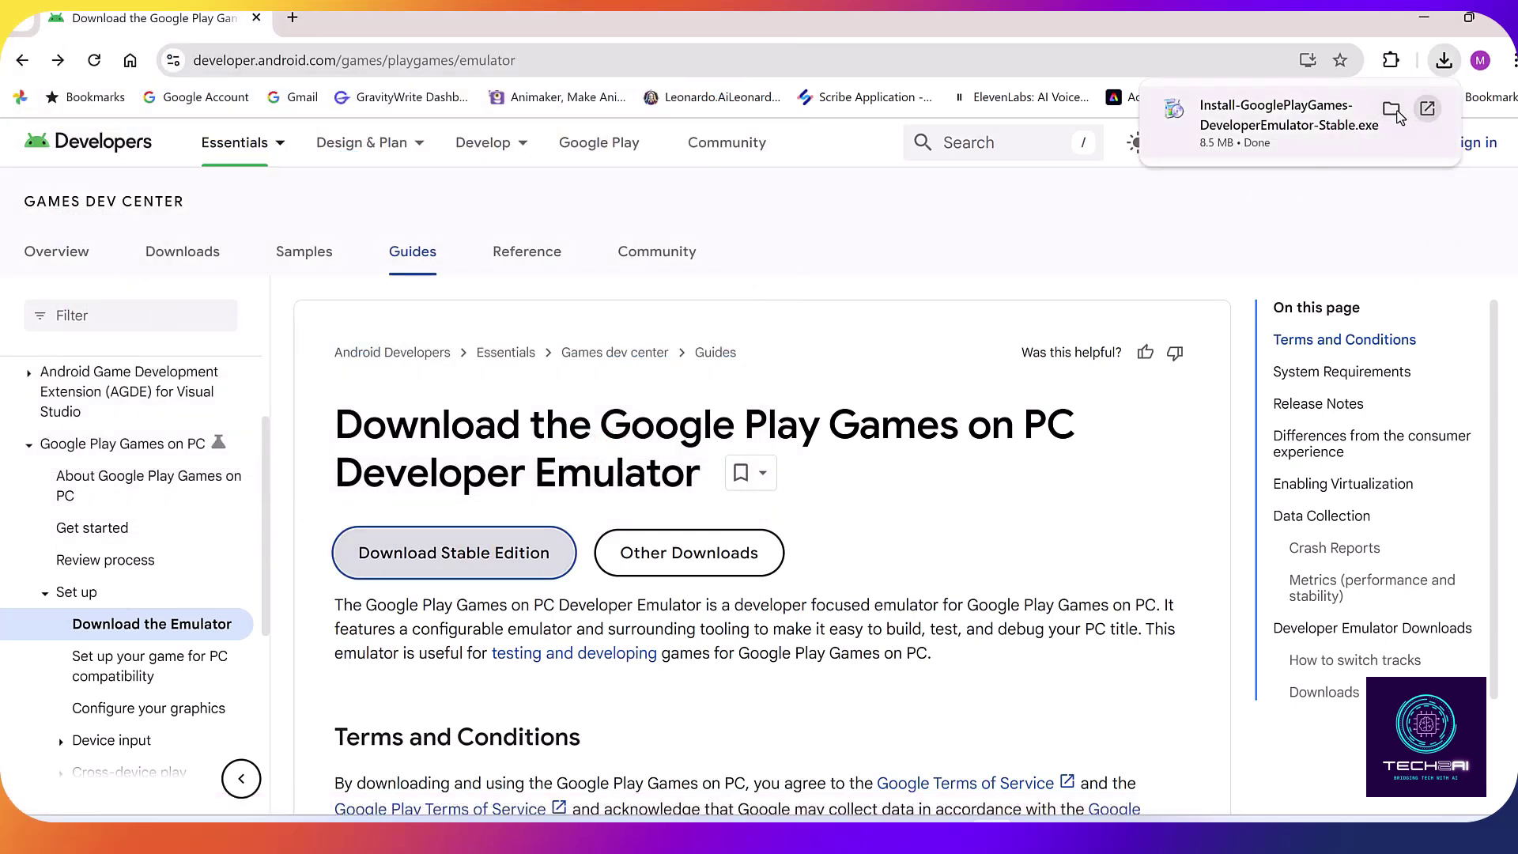
click(1391, 111)
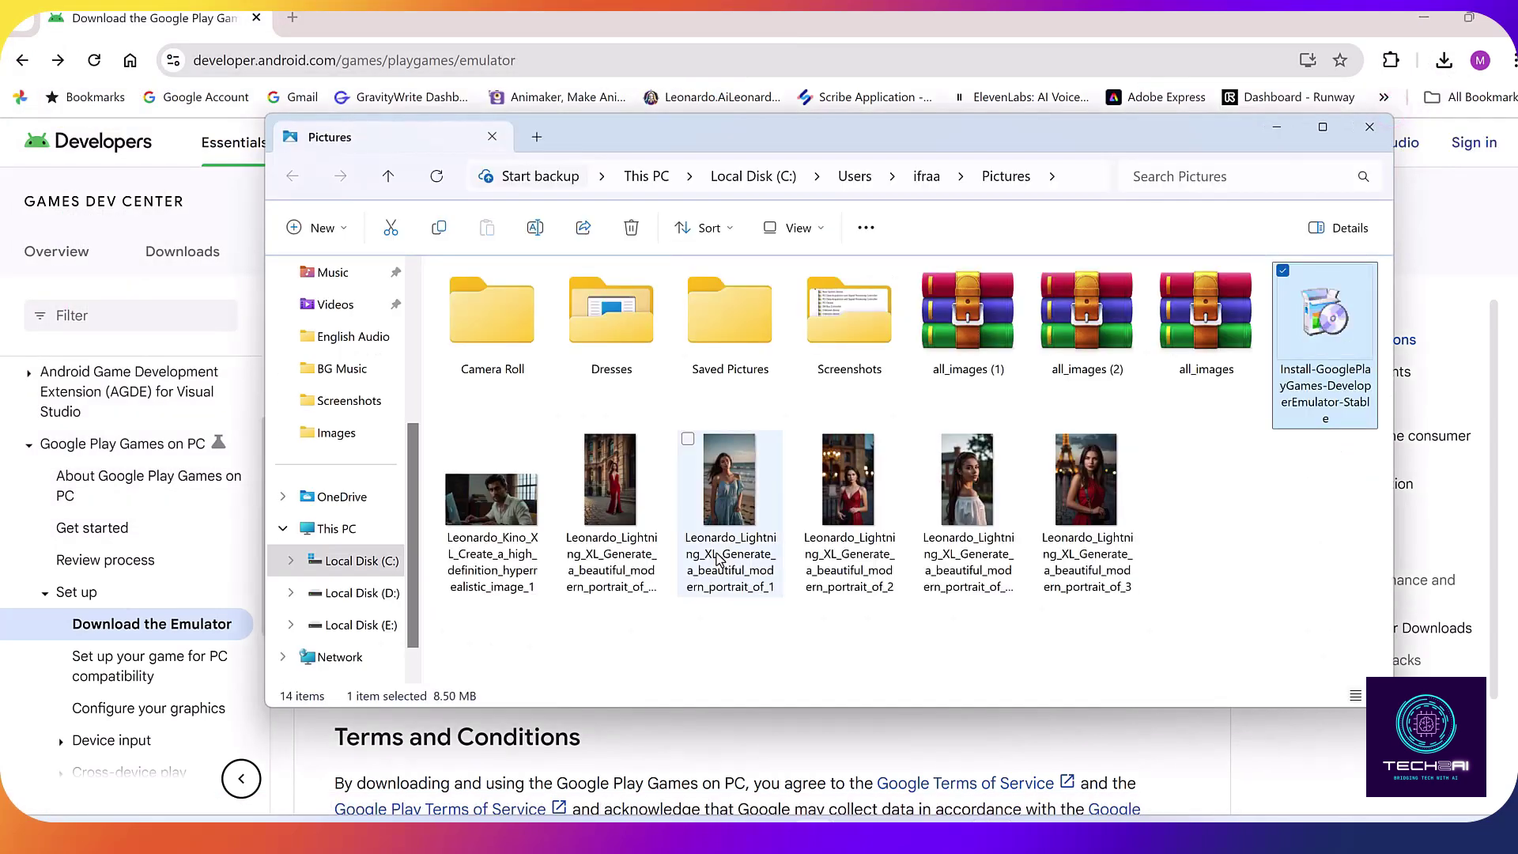
Step: Run Install-GooglePlayGames-DeveloperEmulator-Stable.exe, then minimize File Explorer and Chrome
double_click(1326, 334)
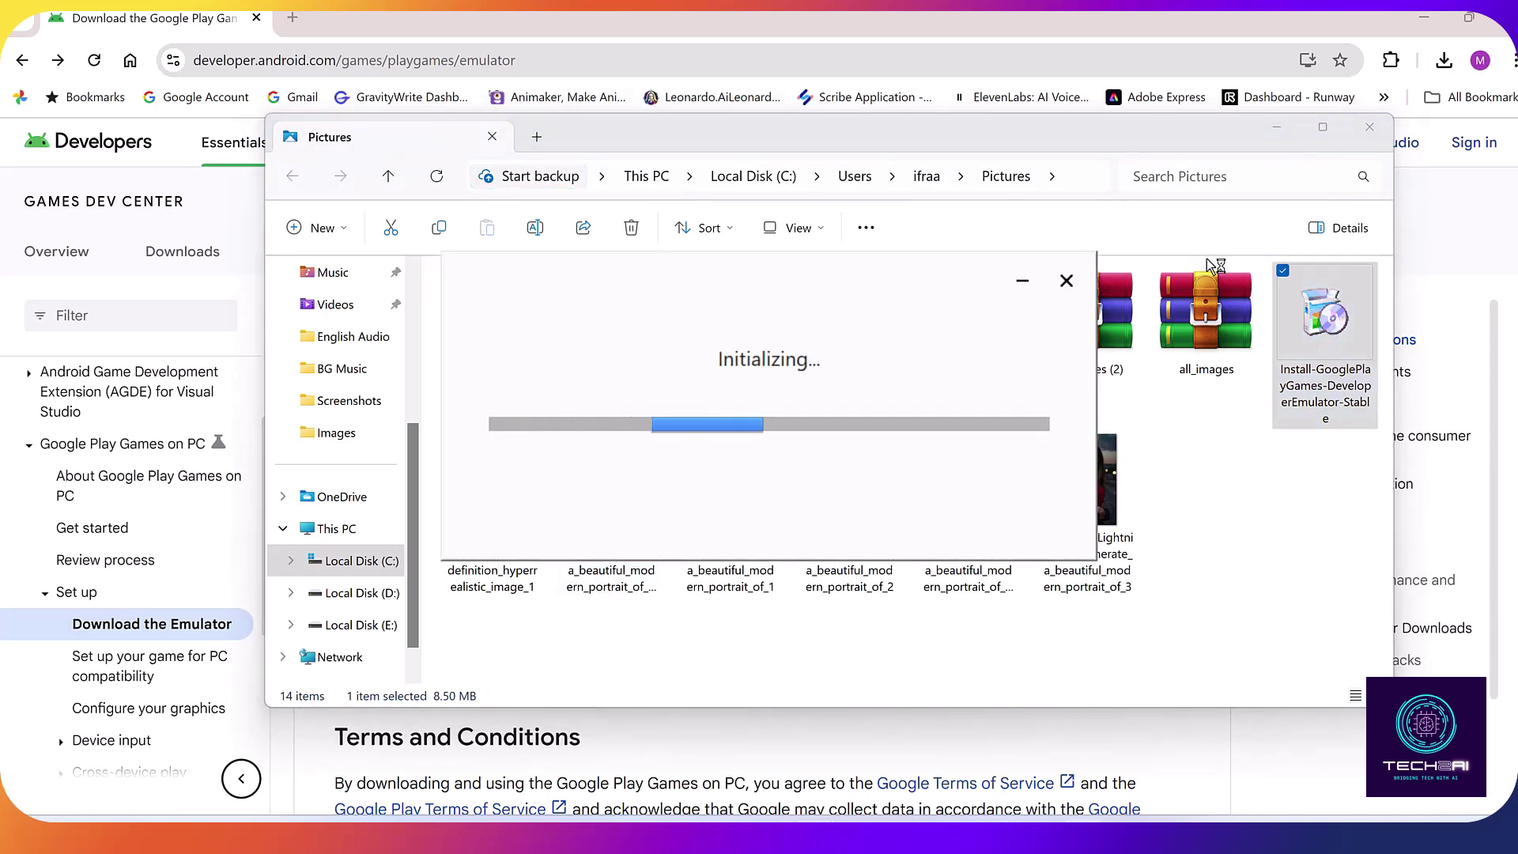
click(1276, 128)
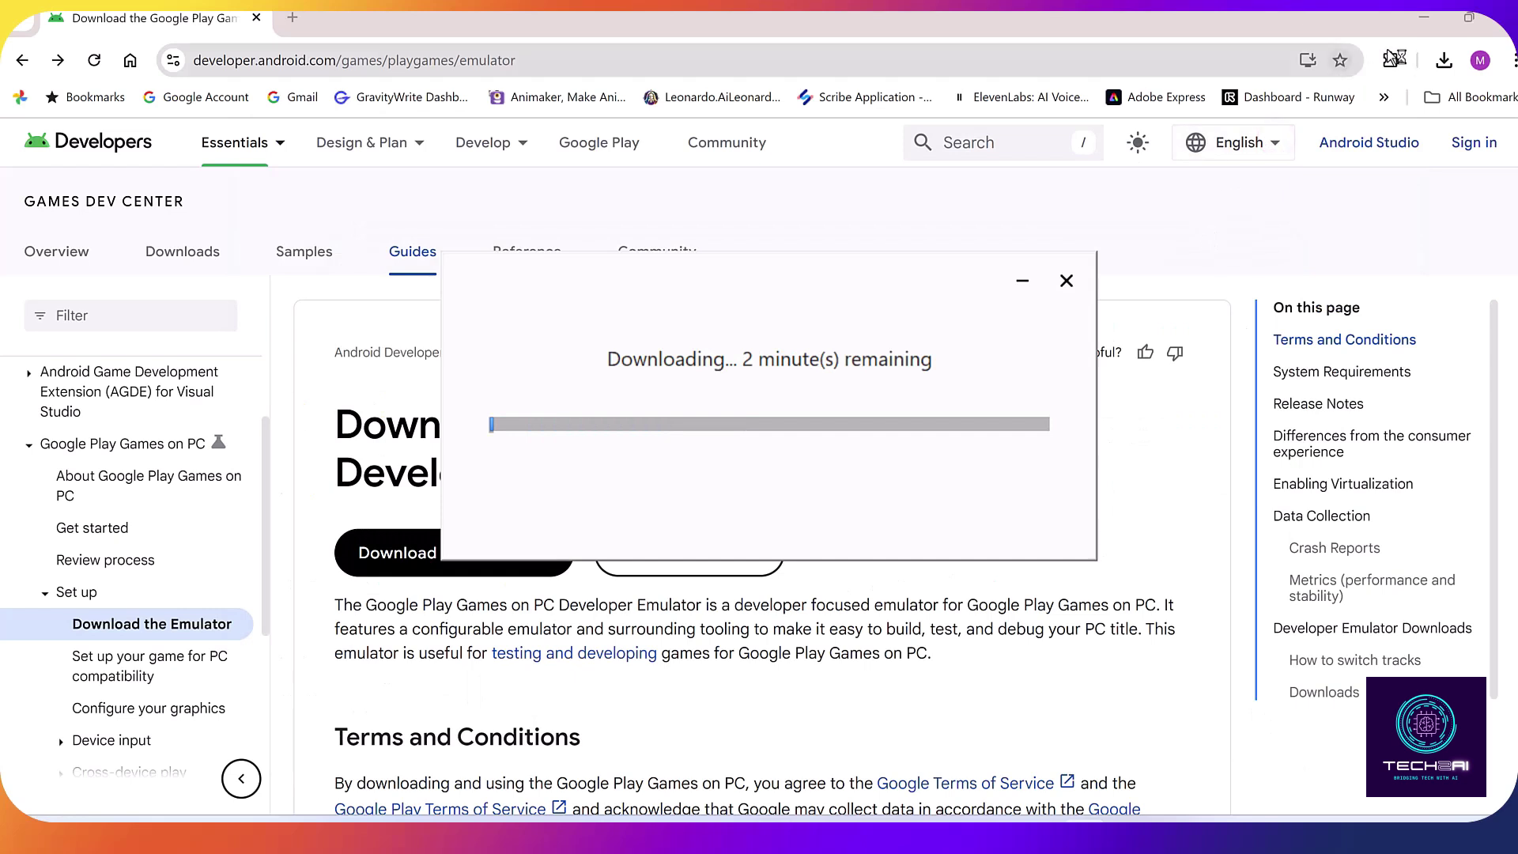
click(1425, 23)
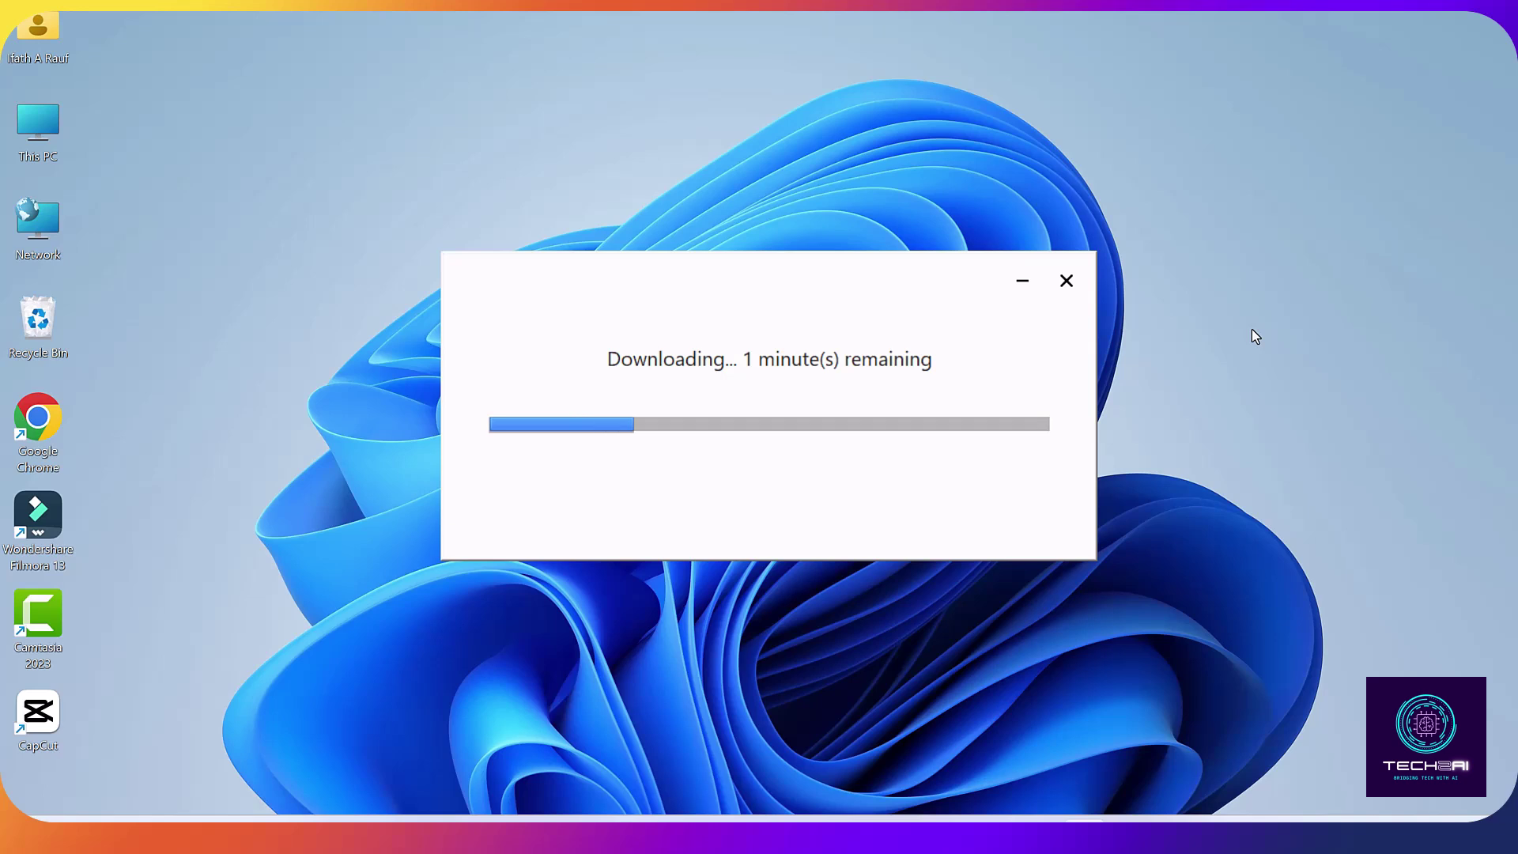
Step: Minimize the installer and run Command Prompt as administrator from the Start menu
click(1022, 289)
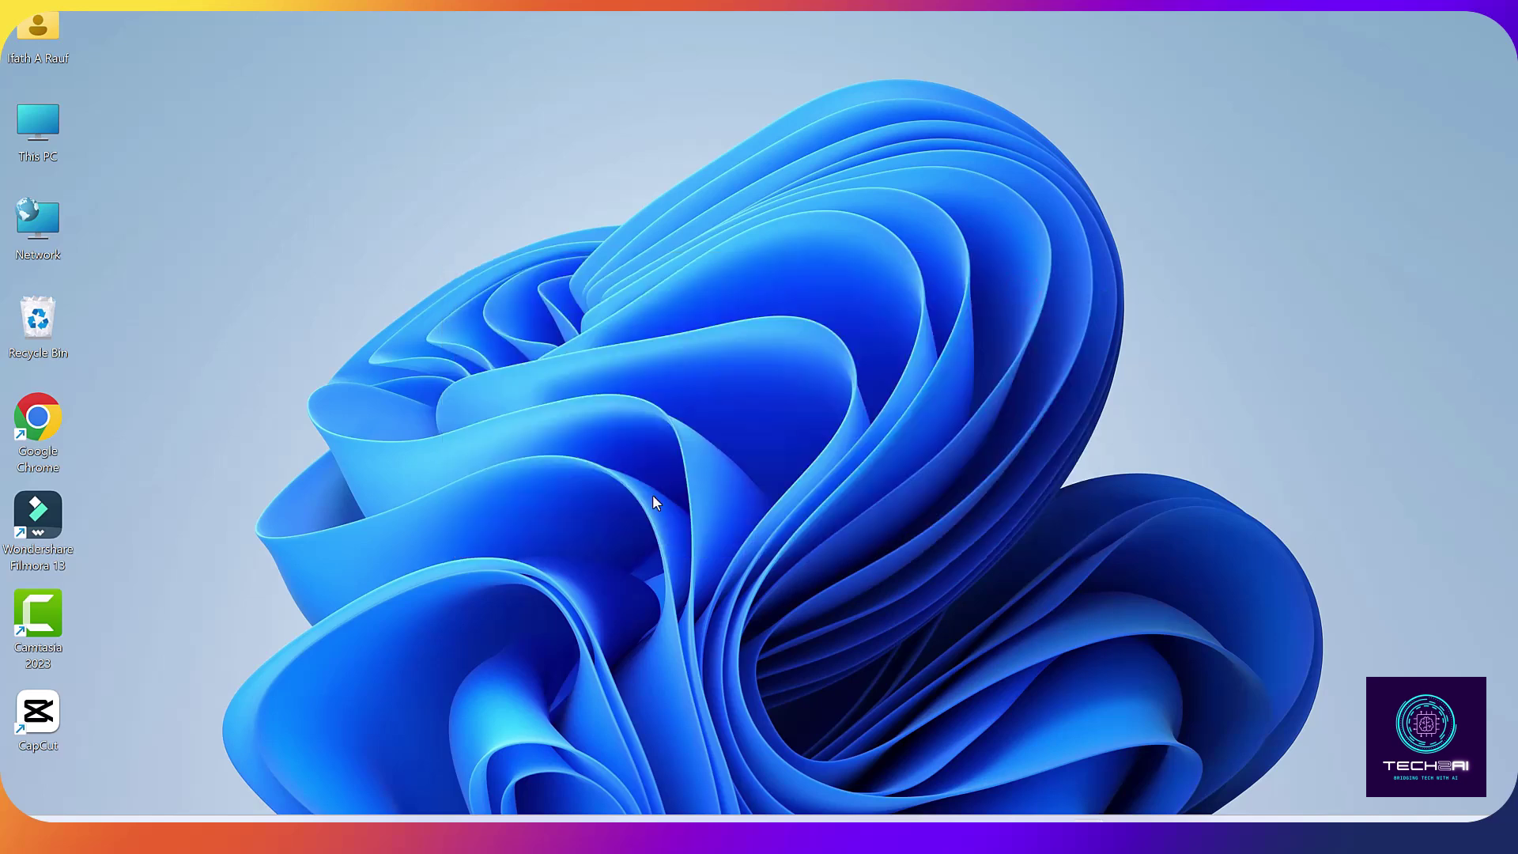
key(super+s)
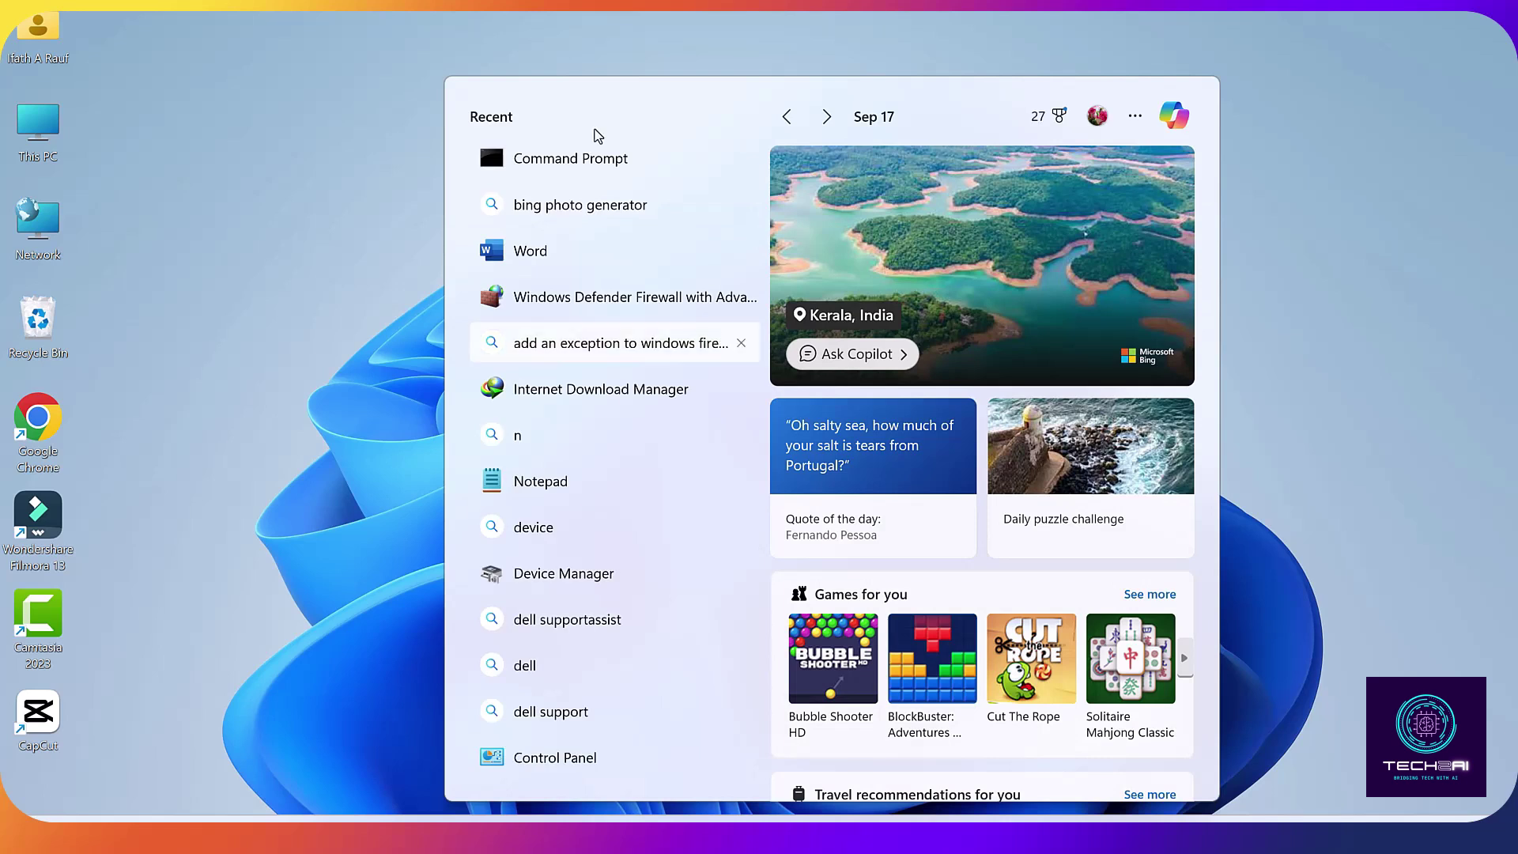
right_click(575, 164)
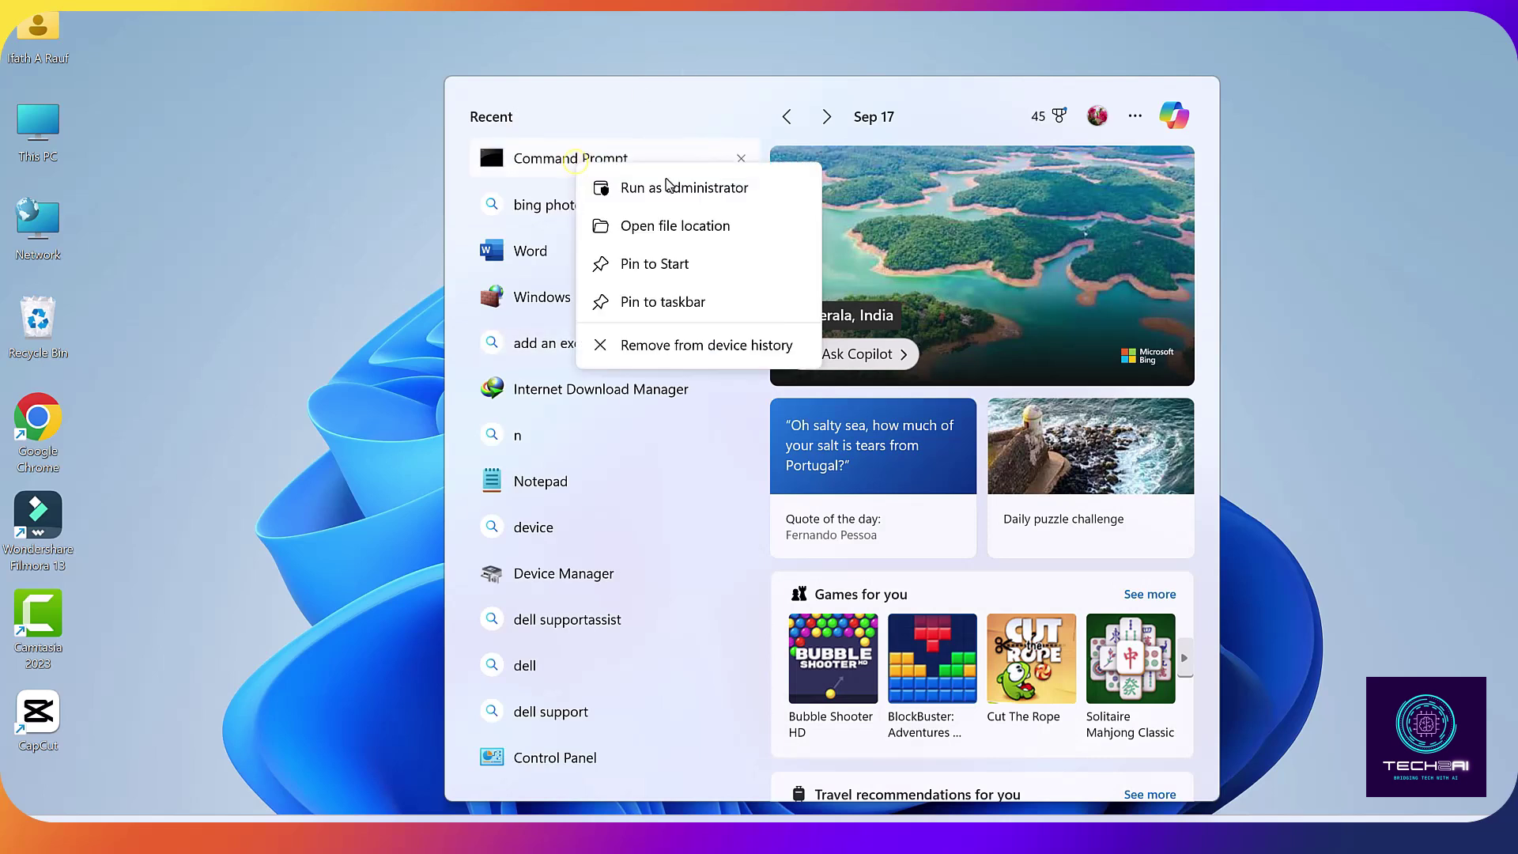
click(687, 191)
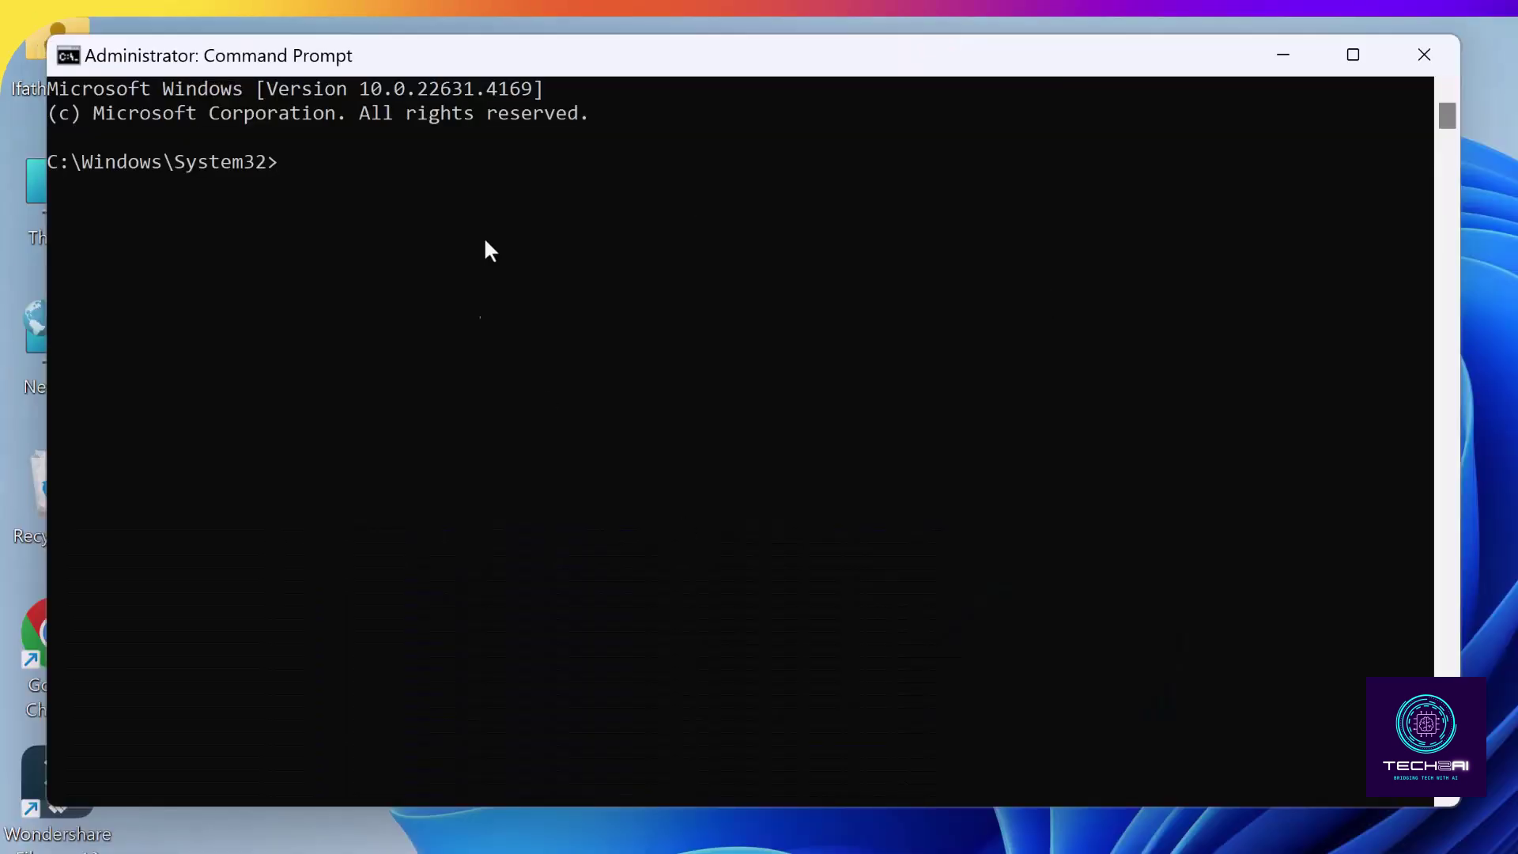
click(317, 150)
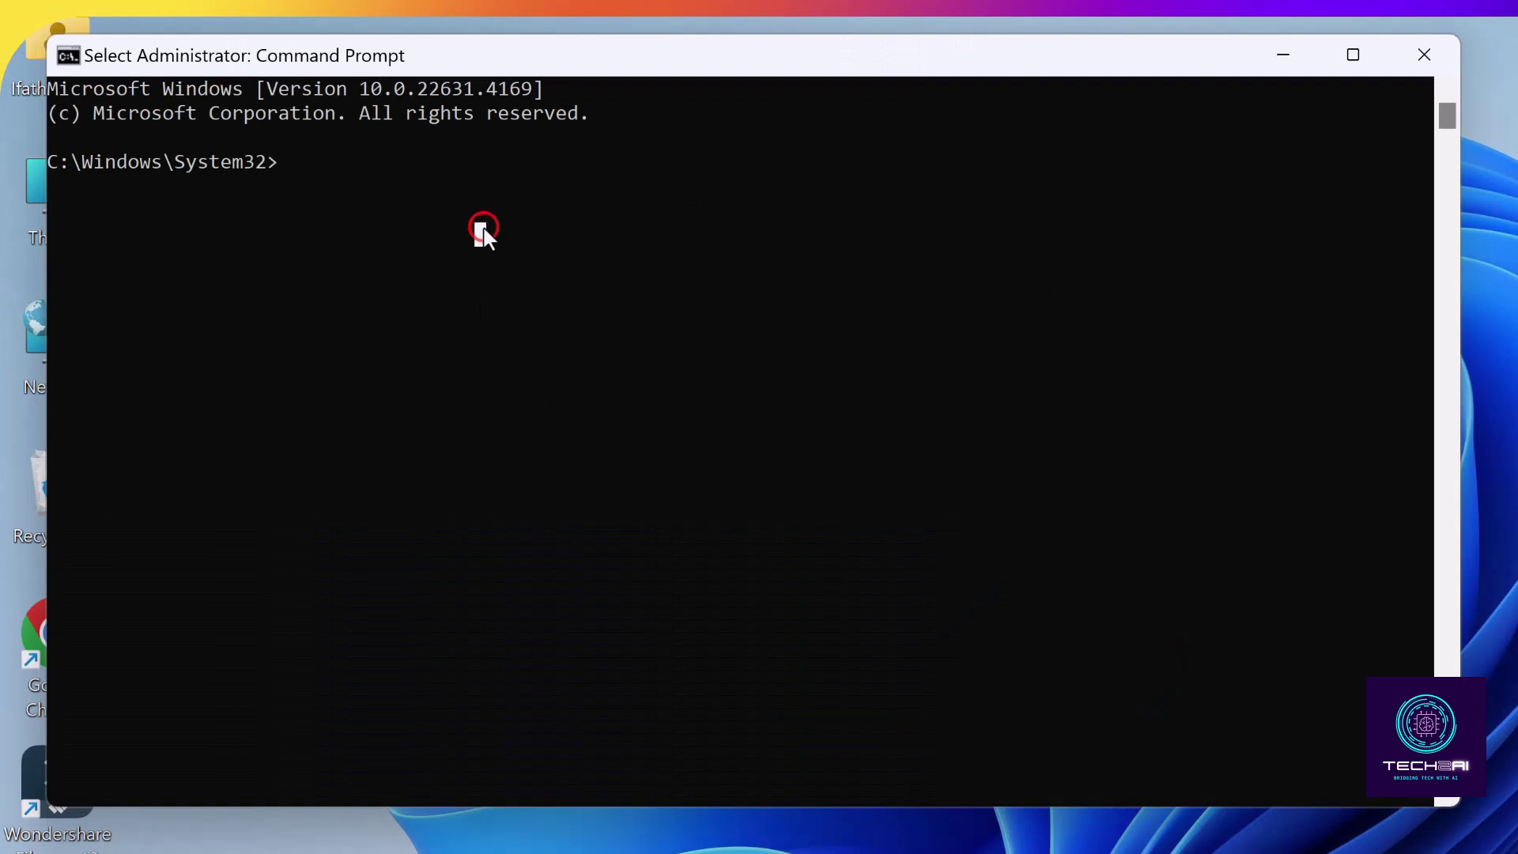
Step: Run systeminfo.exe and confirm all four Hyper-V requirements report Yes
click(332, 161)
text(s)
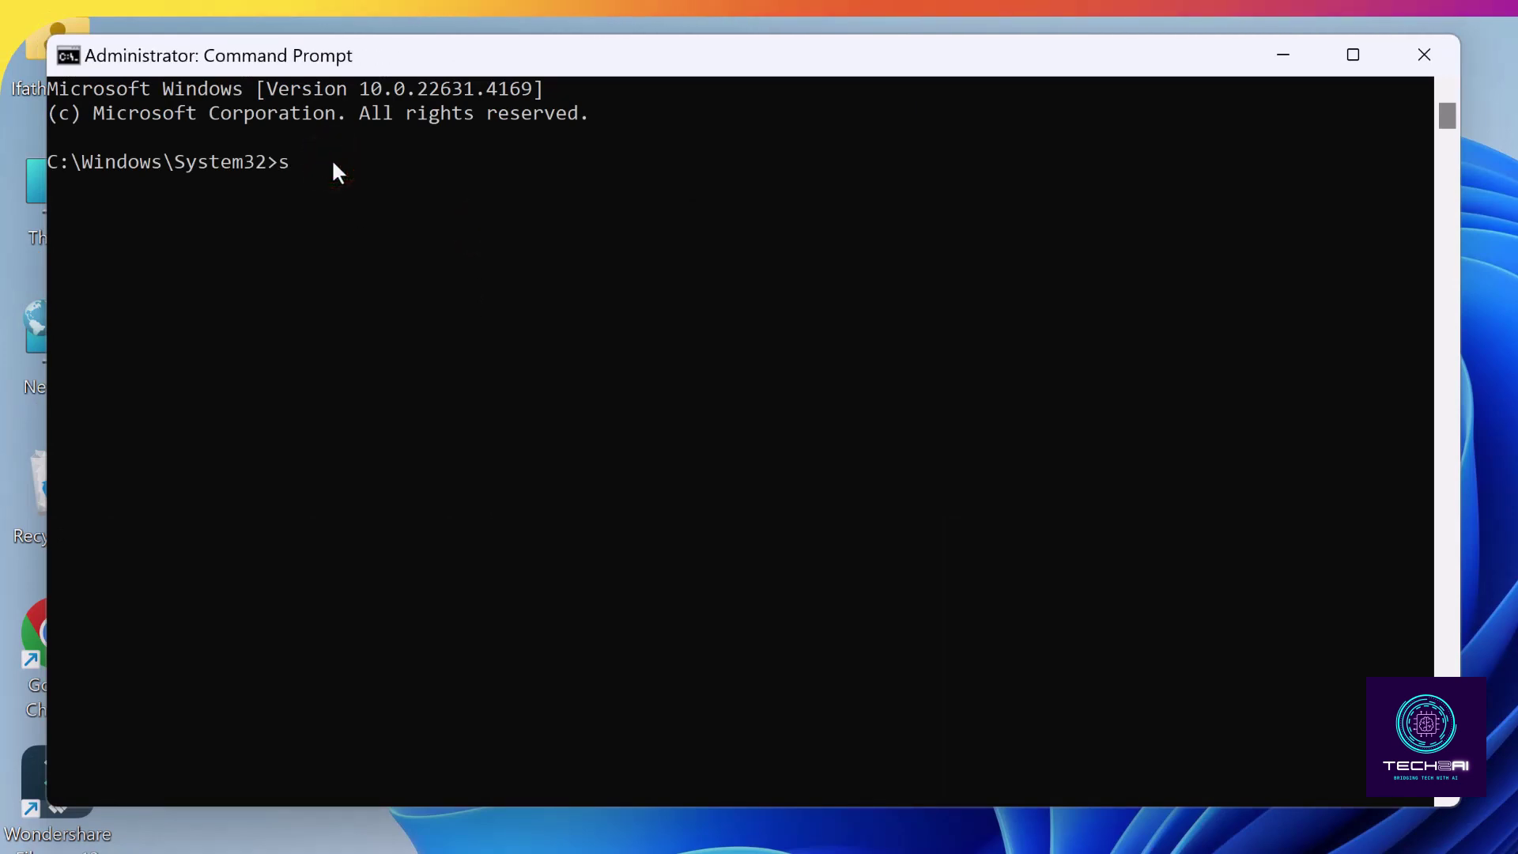
text(ysteminfo.exe)
key(Return)
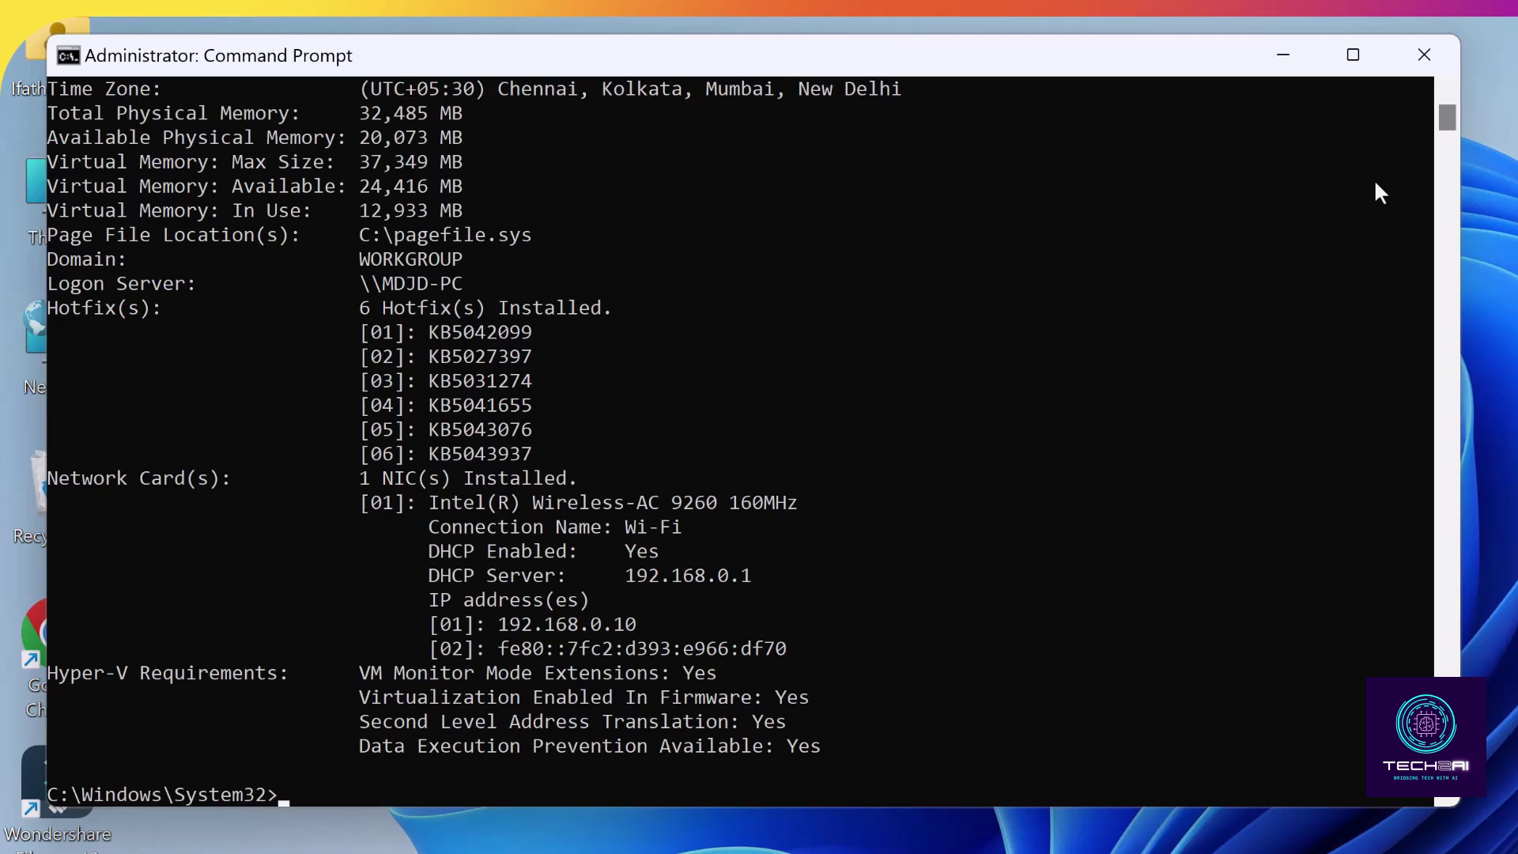
Step: Close Command Prompt and the installation-complete dialog, launch Google Play Games, and dismiss the Hypervisor notice
click(1425, 52)
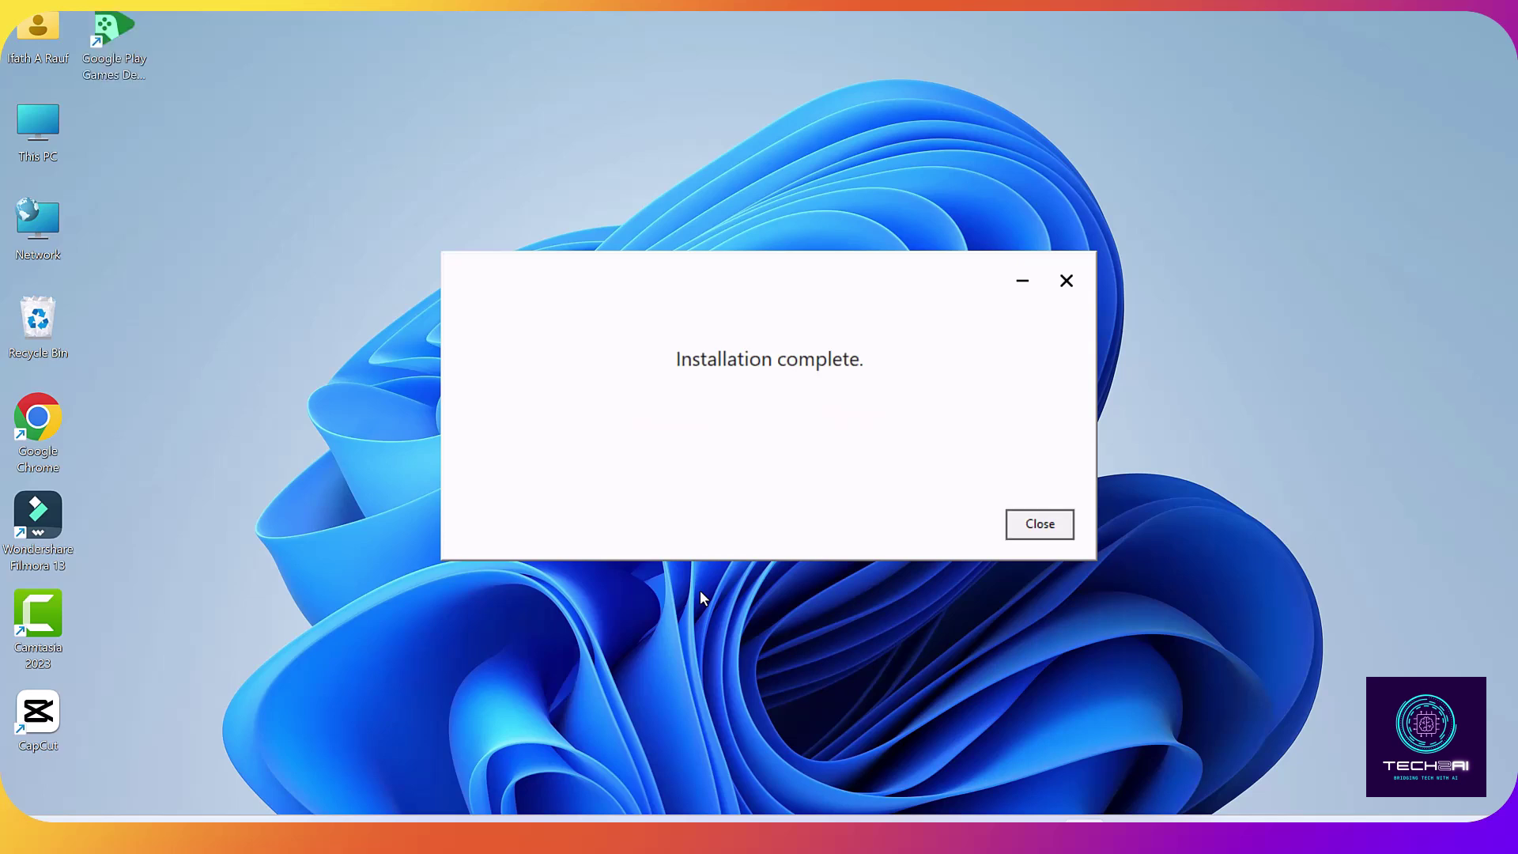
click(1041, 532)
double_click(123, 50)
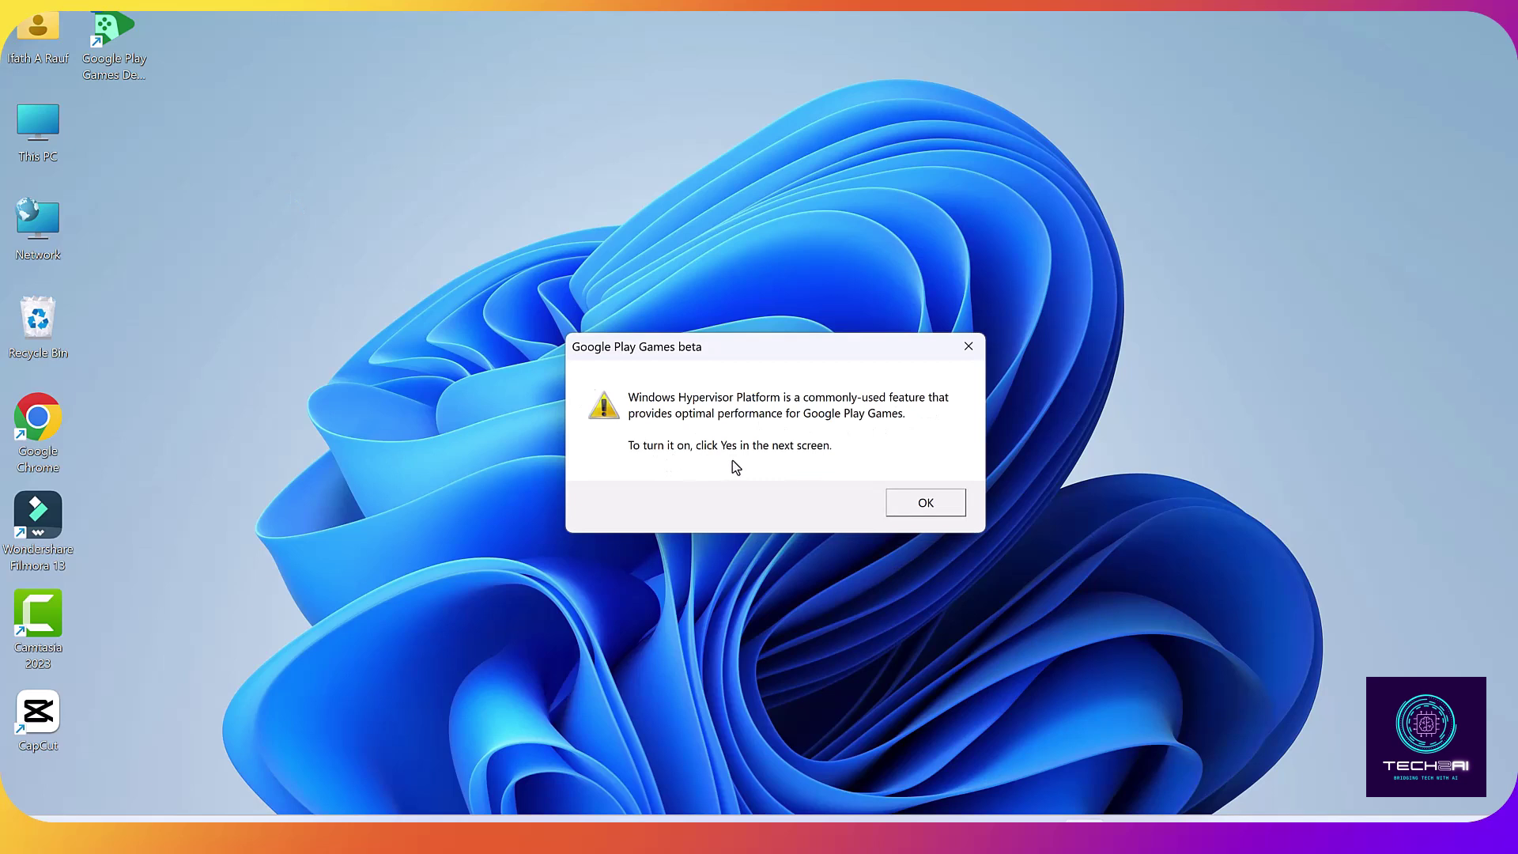
click(927, 509)
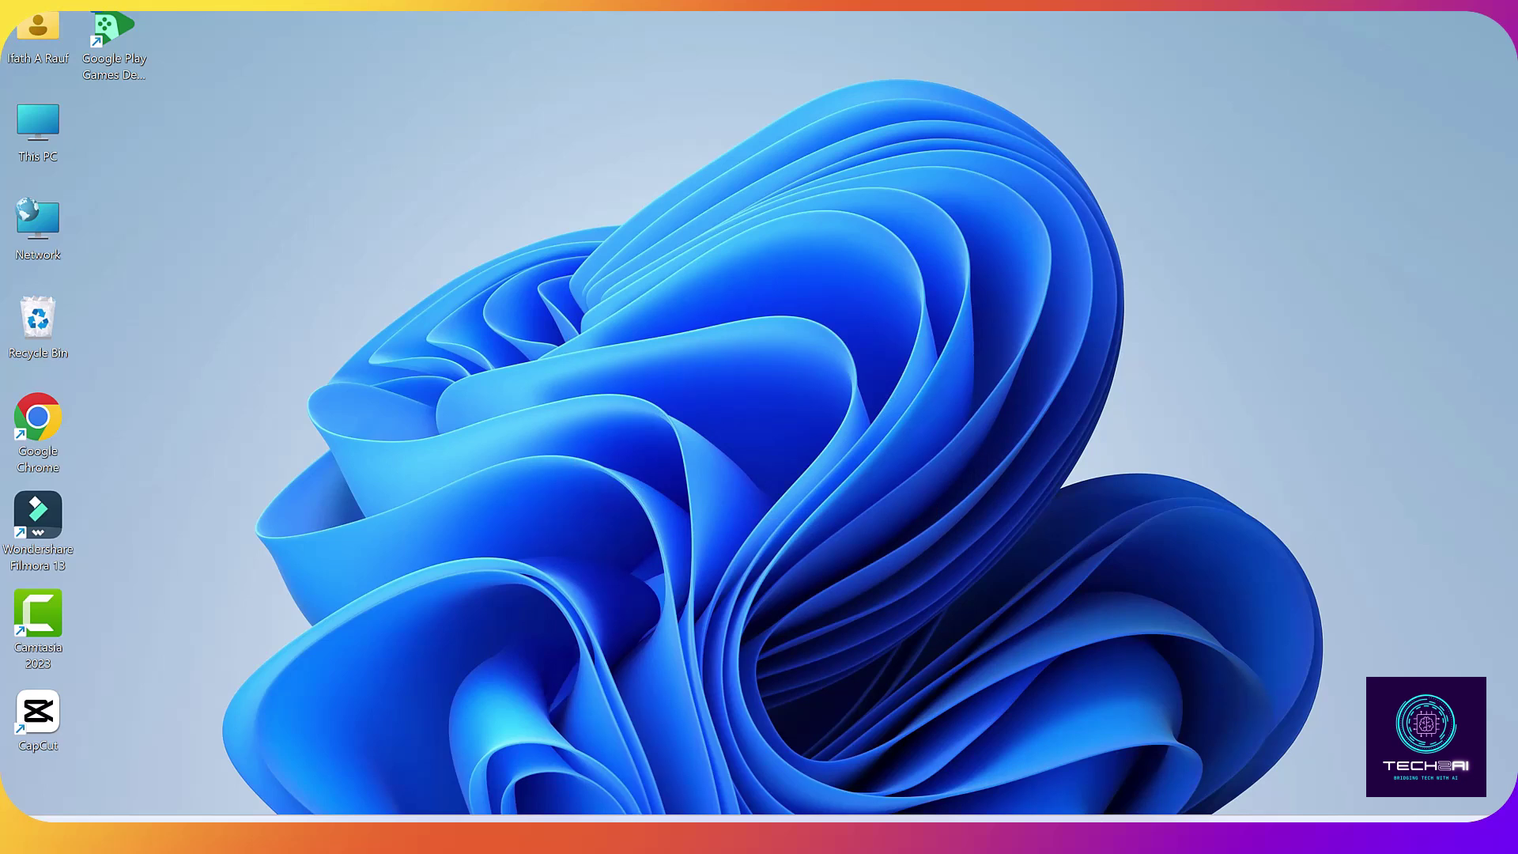
Step: Enable Hyper-V in Control Panel's Turn Windows features on or off list and apply it
key(super+s)
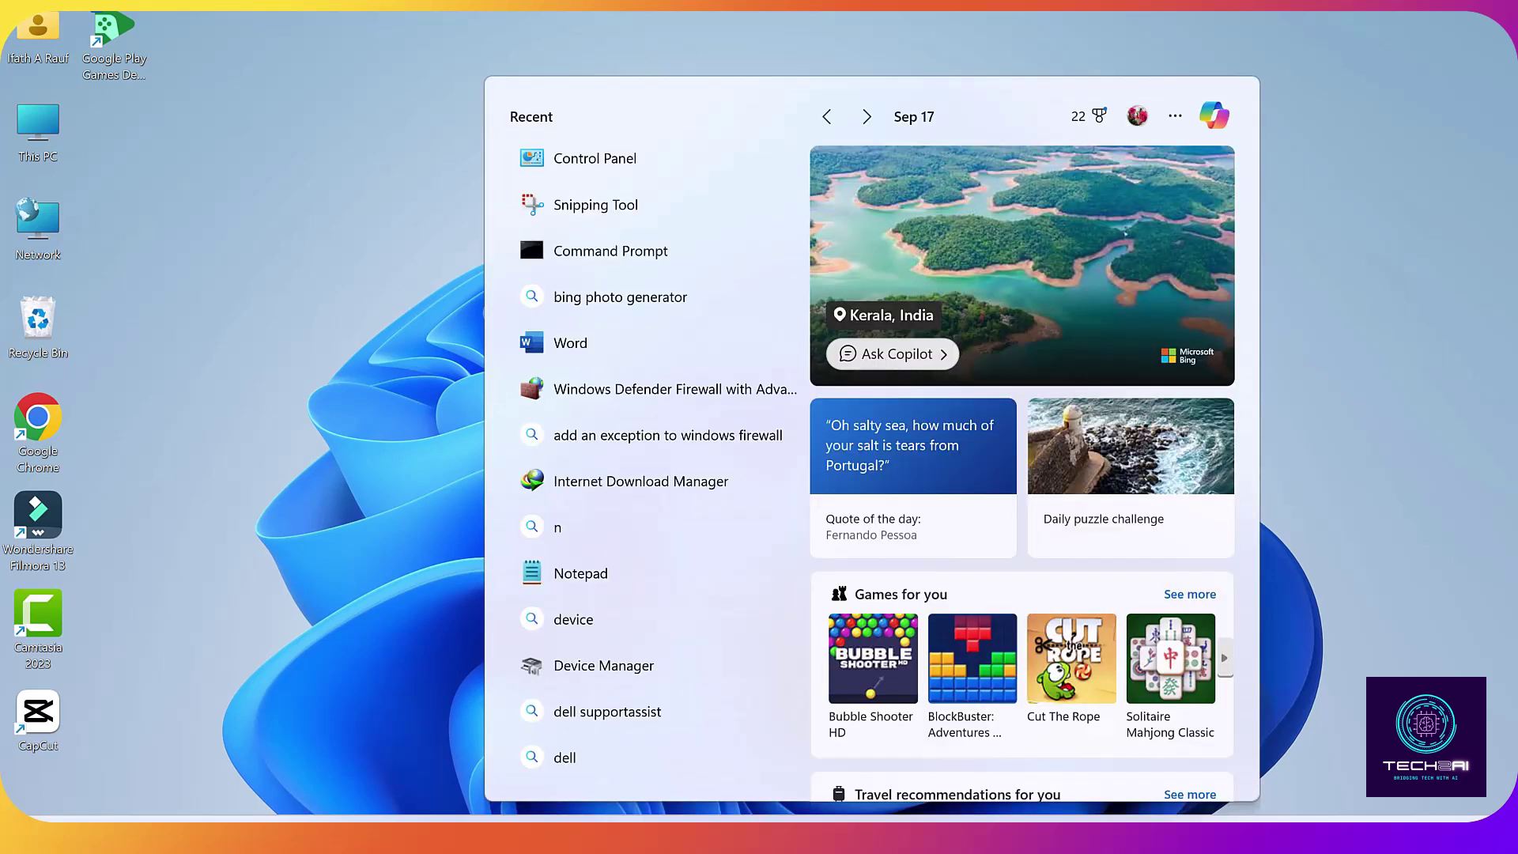
click(612, 179)
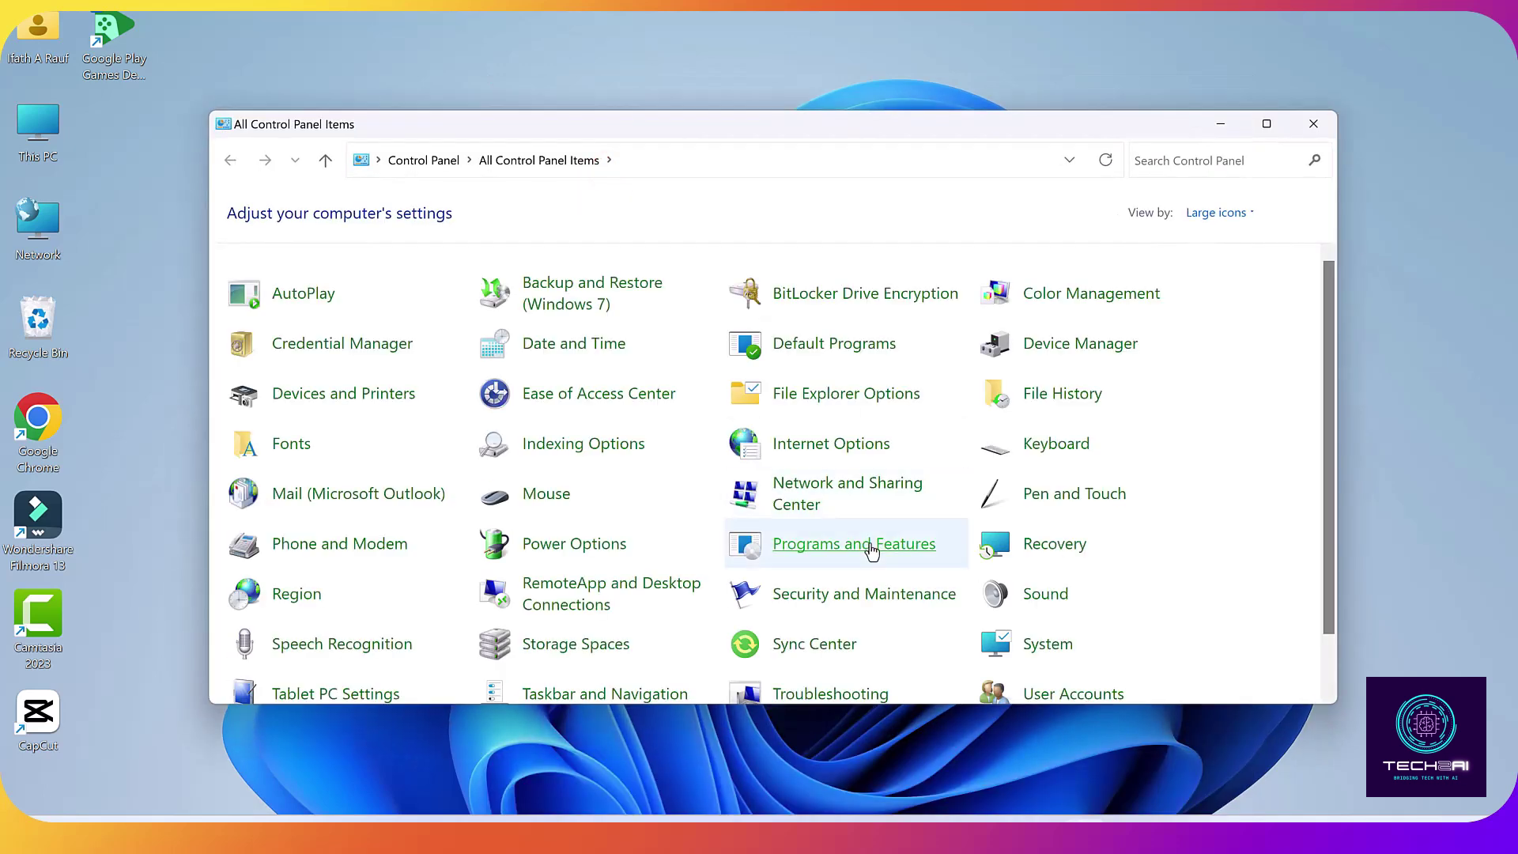
click(875, 552)
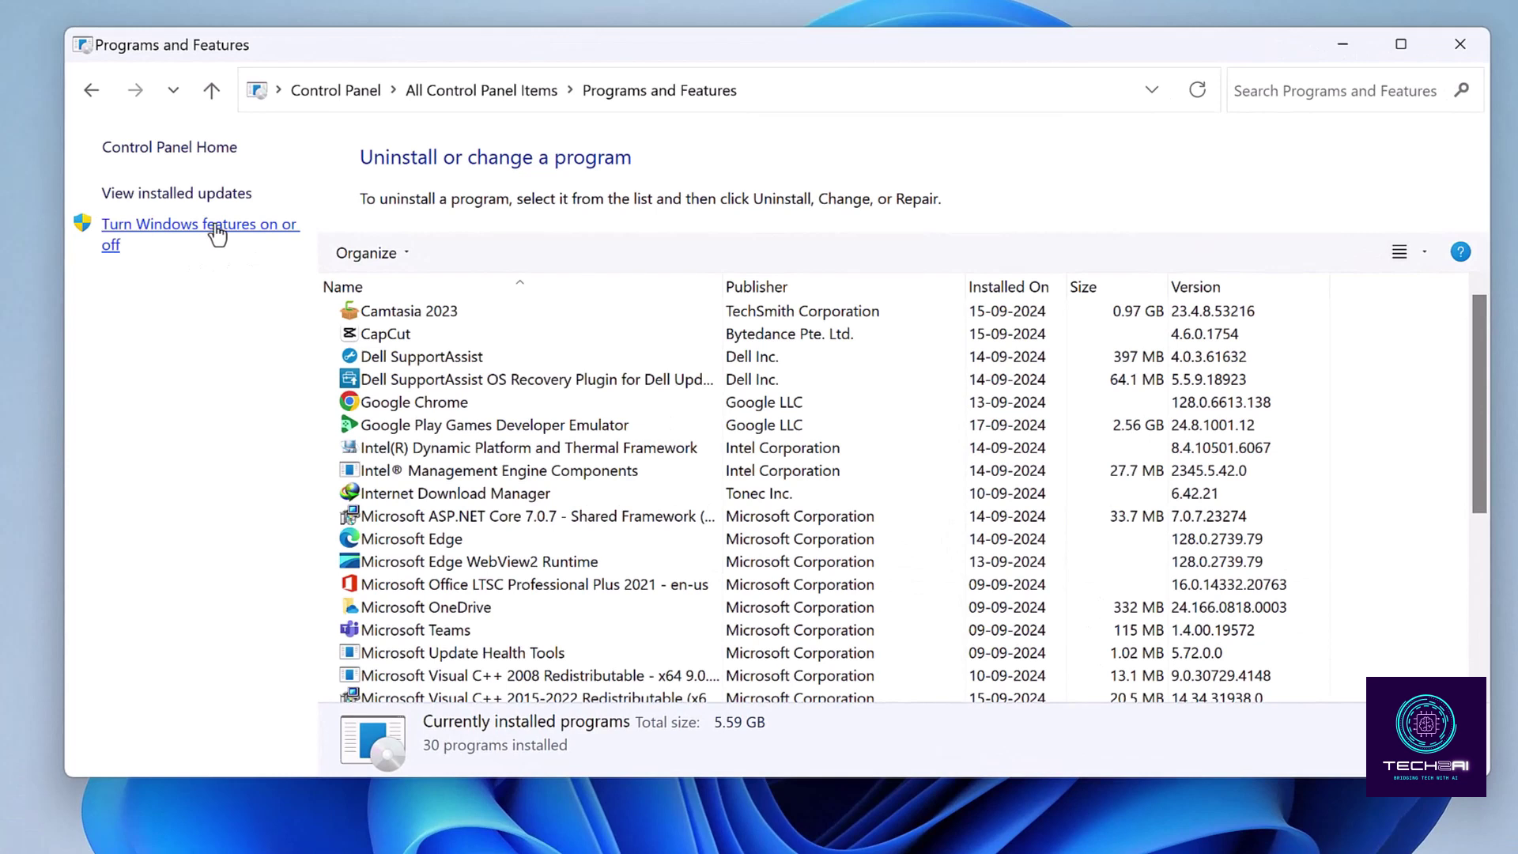
click(272, 245)
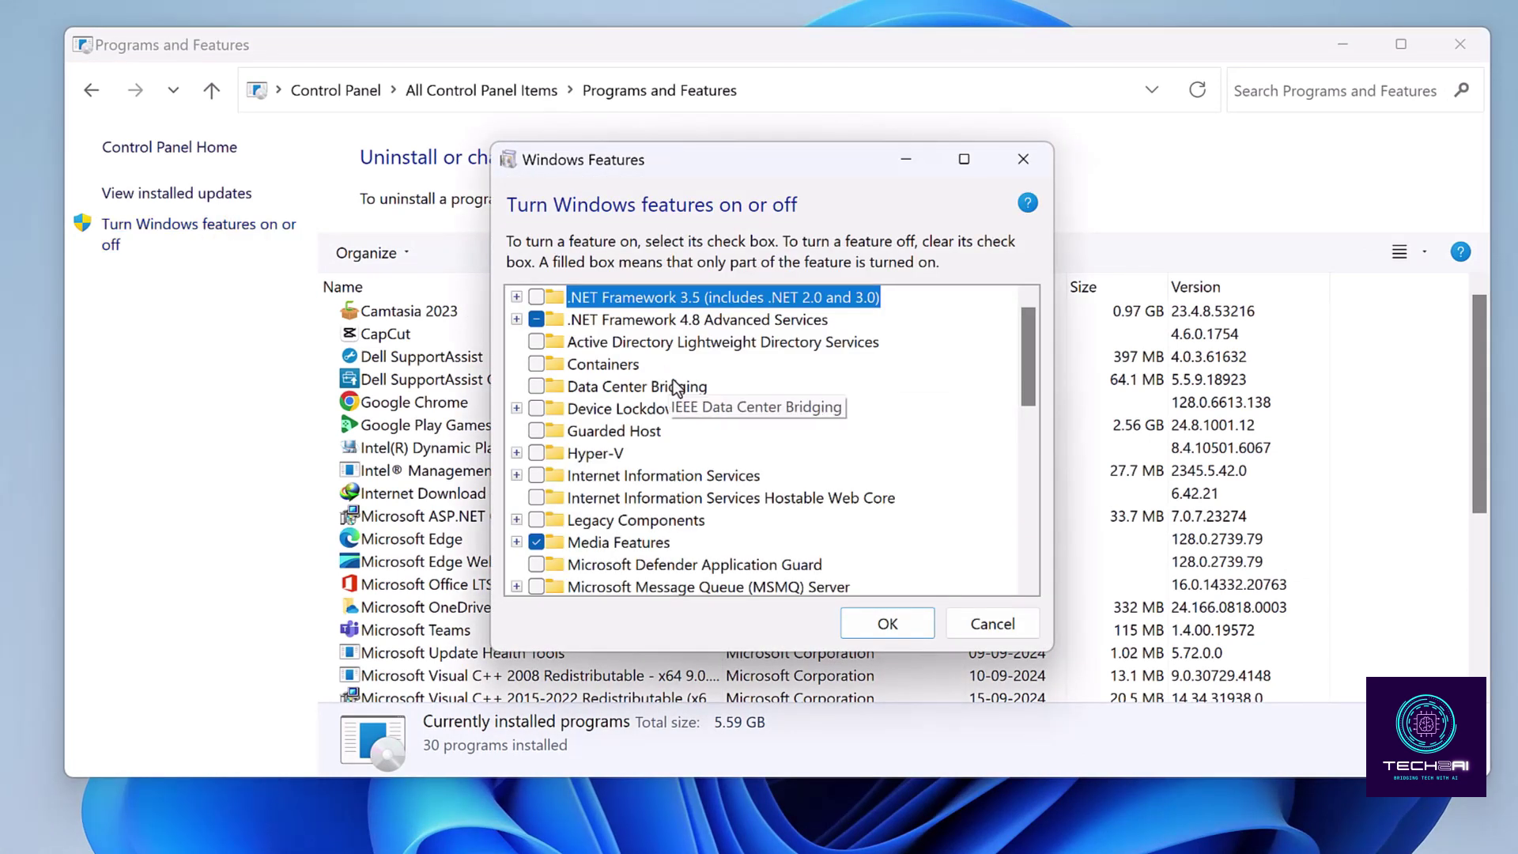
click(536, 454)
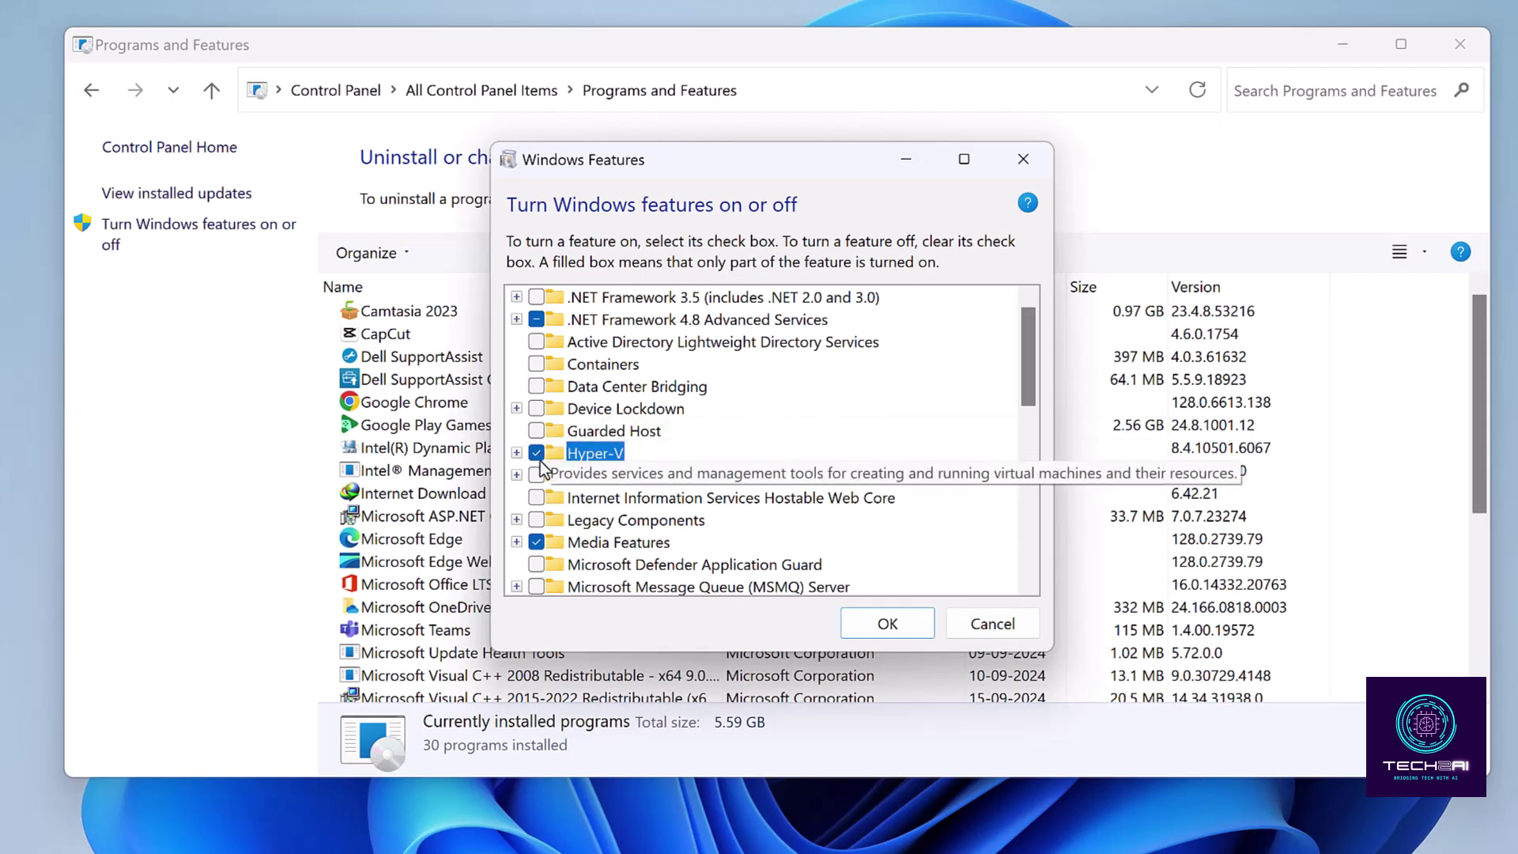
click(890, 634)
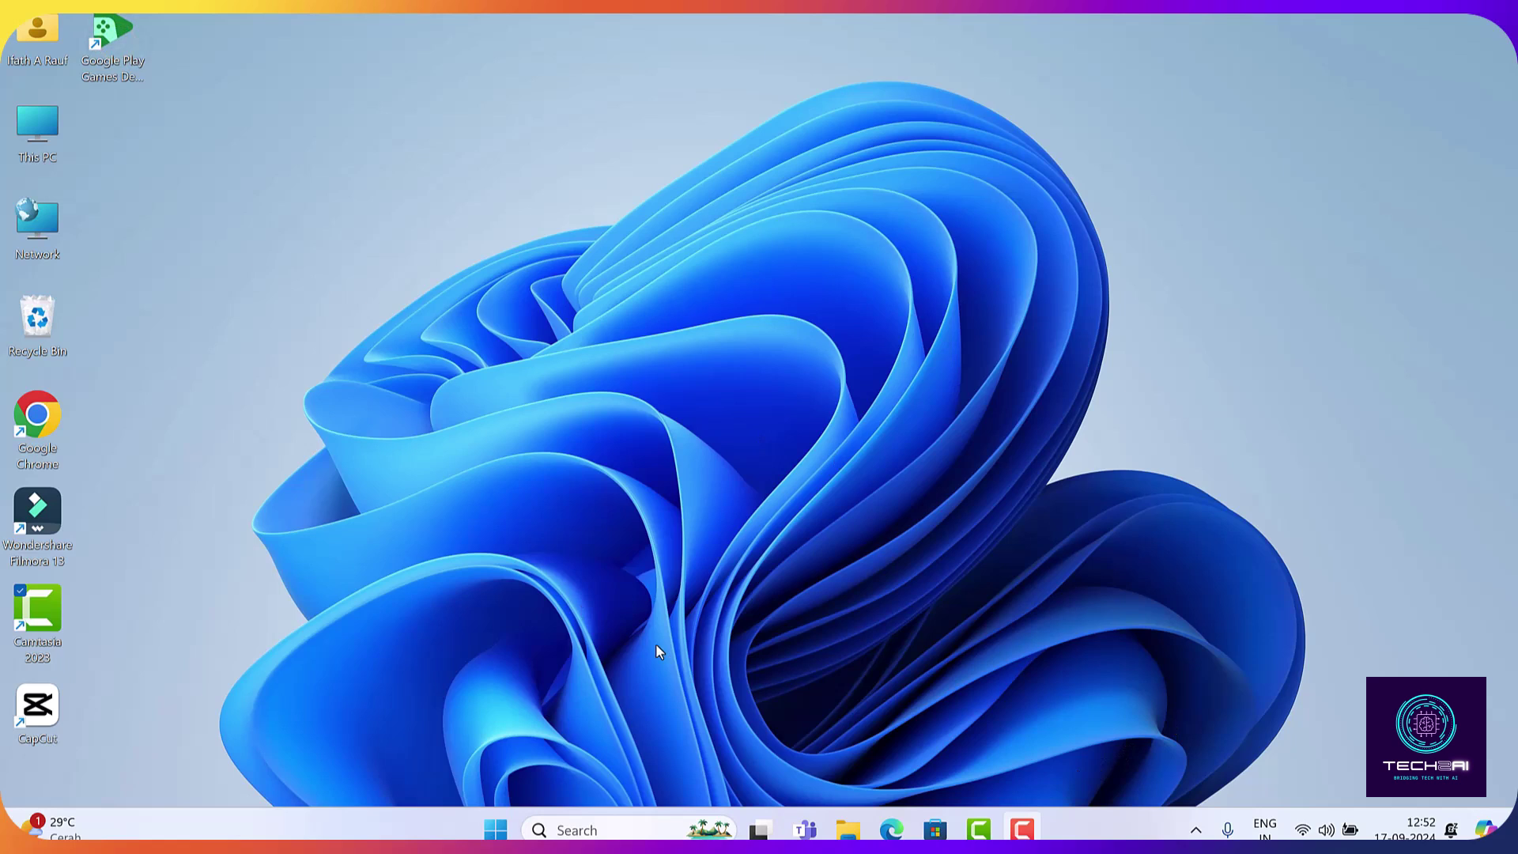
Step: Select the Google Play Games Developer Emulator shortcut on the restarted desktop
click(128, 79)
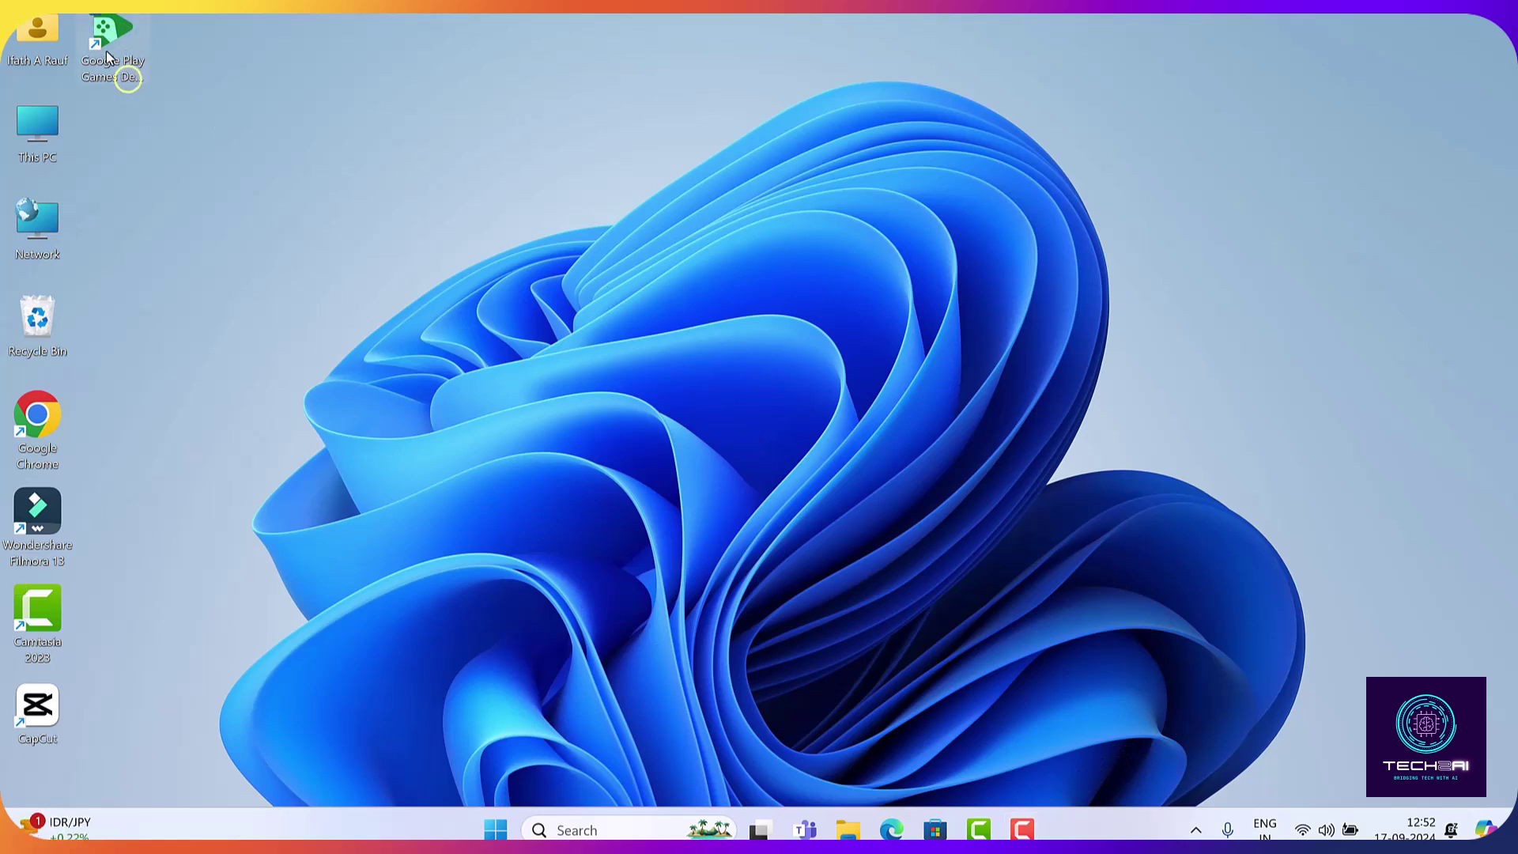
Step: Run the Google Play Games shortcut as administrator and complete the Google sign-in
right_click(110, 77)
click(278, 207)
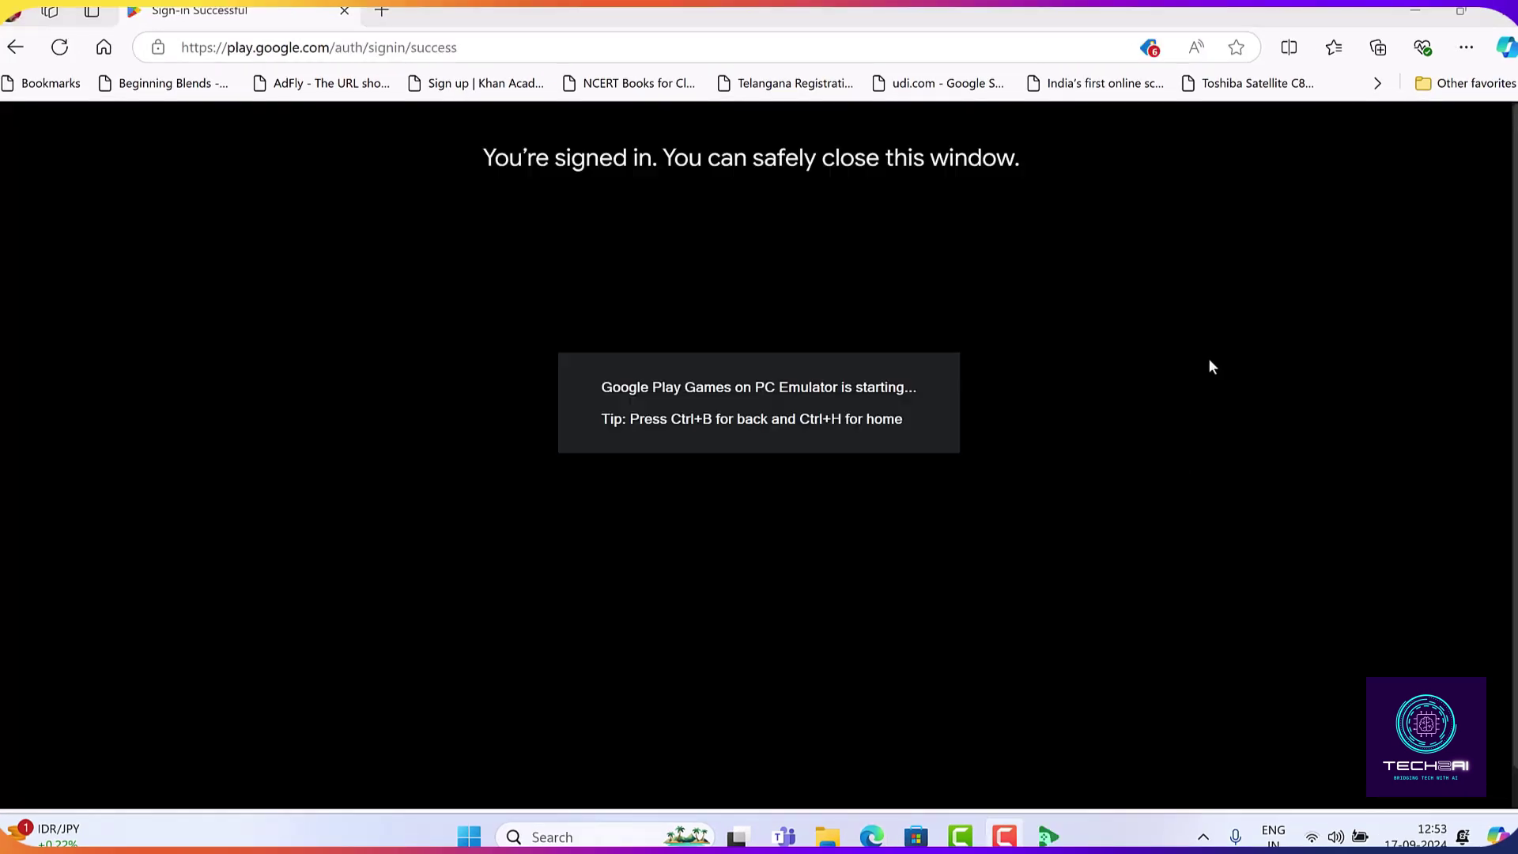
Step: Close Edge, always allow USB debugging from this computer, and launch the Play Store
click(1500, 14)
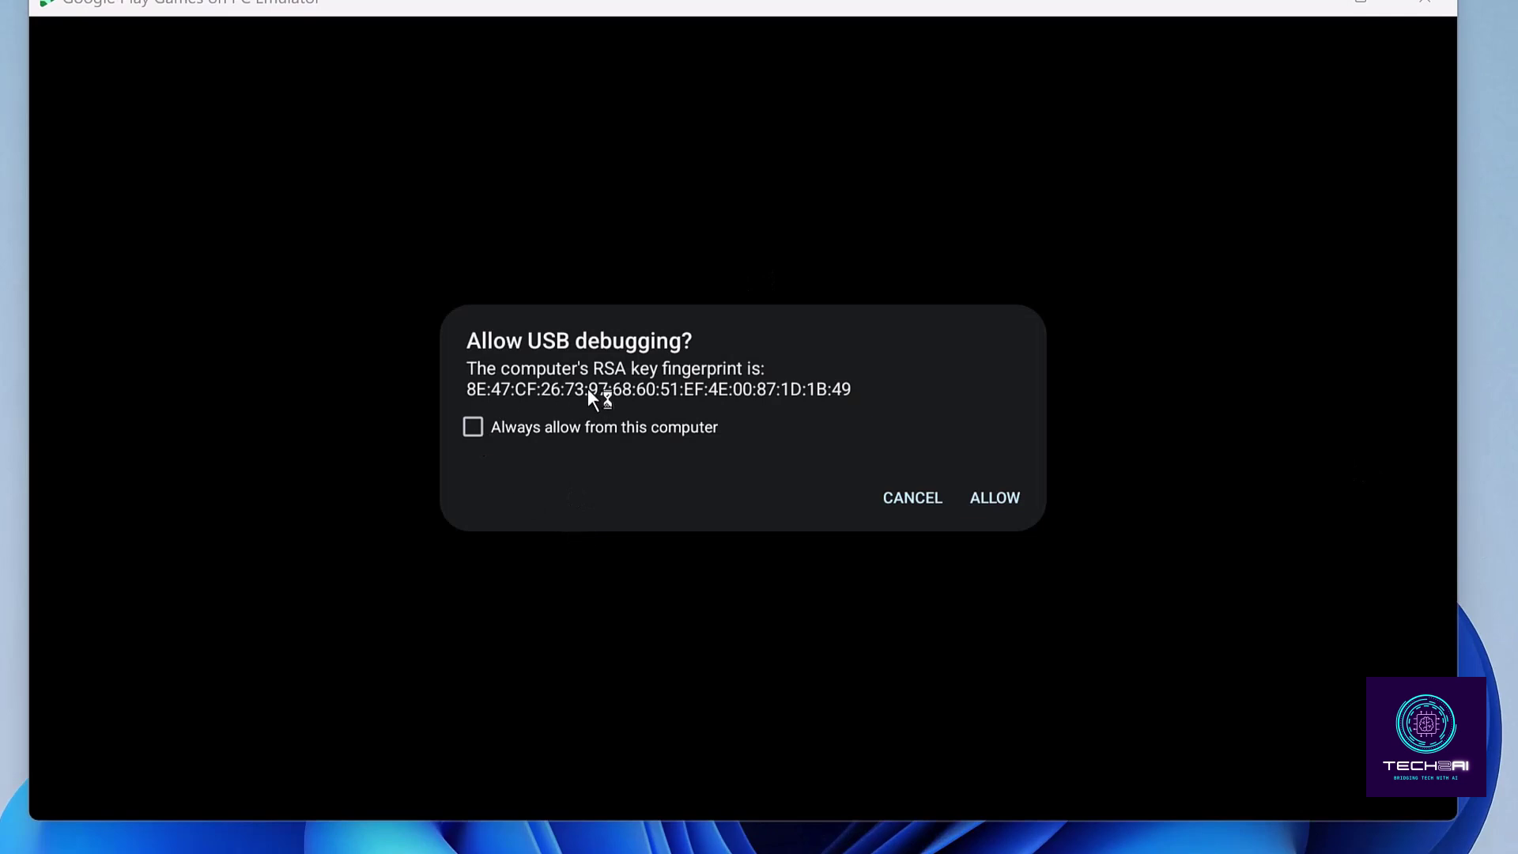
click(472, 436)
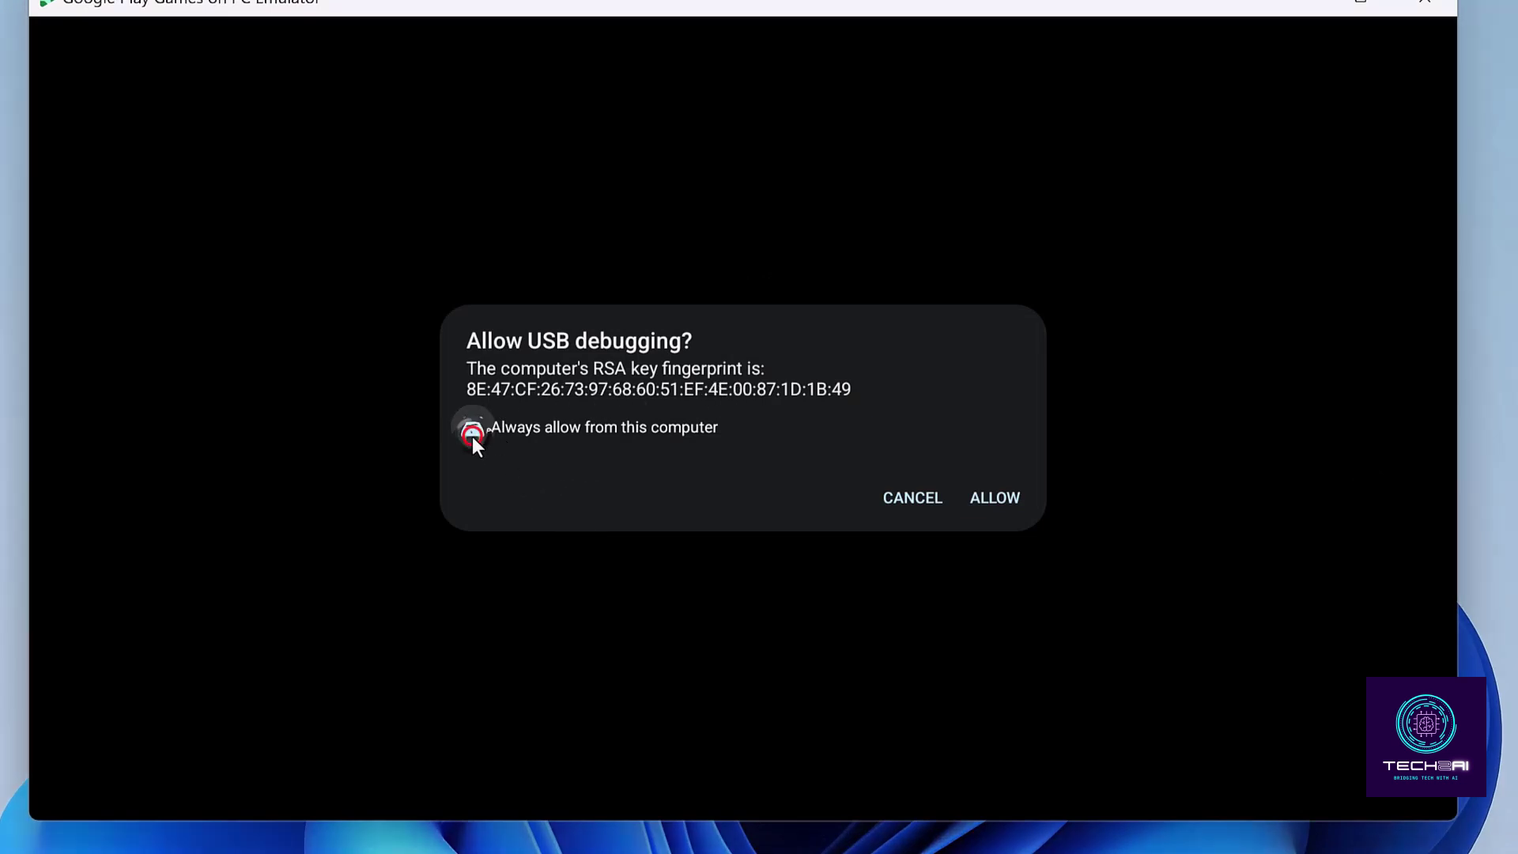
click(993, 497)
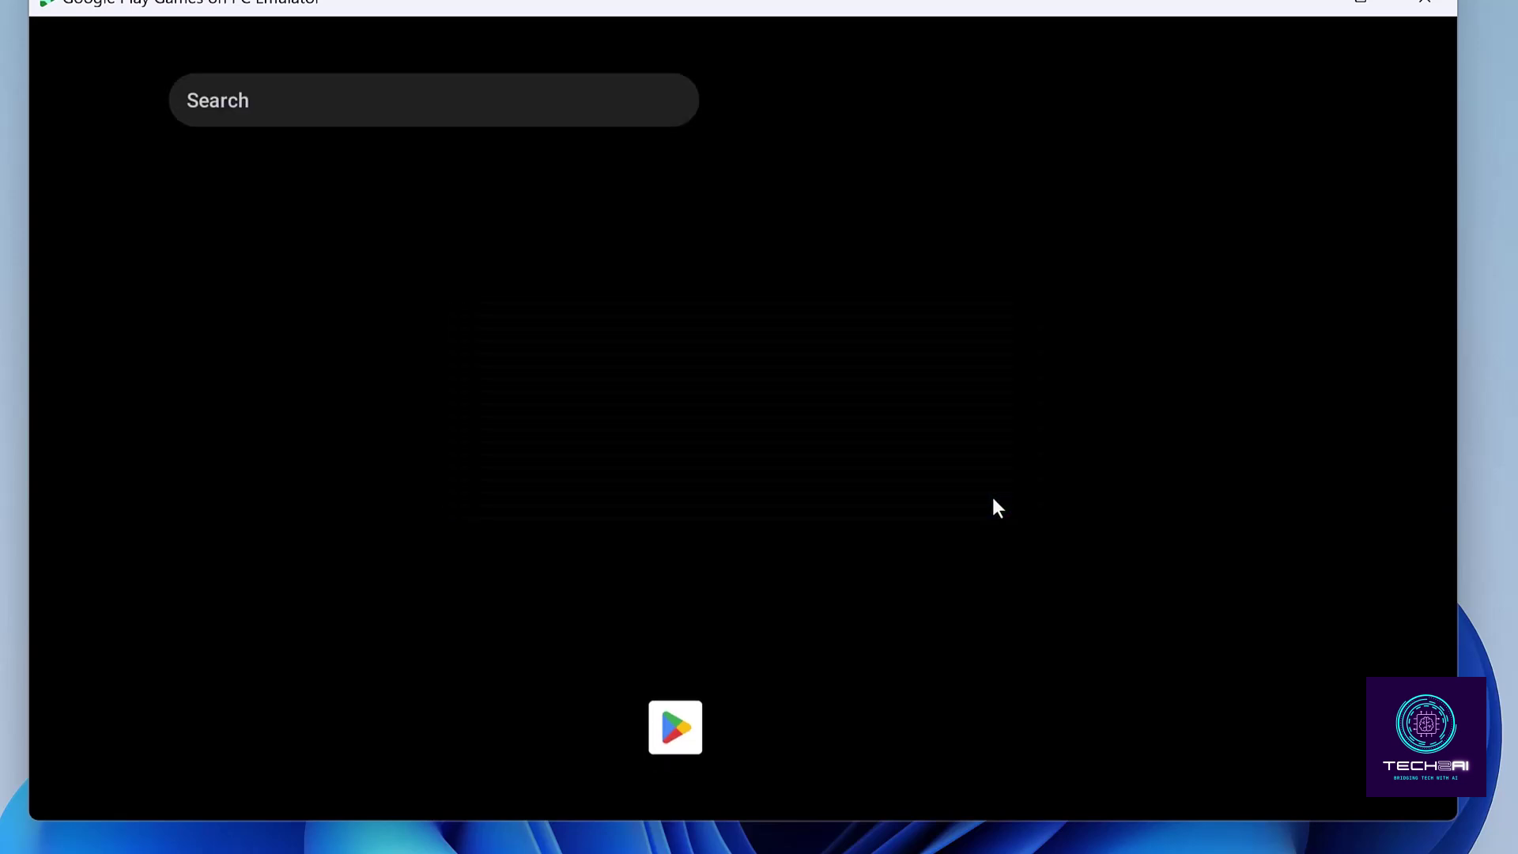
click(673, 743)
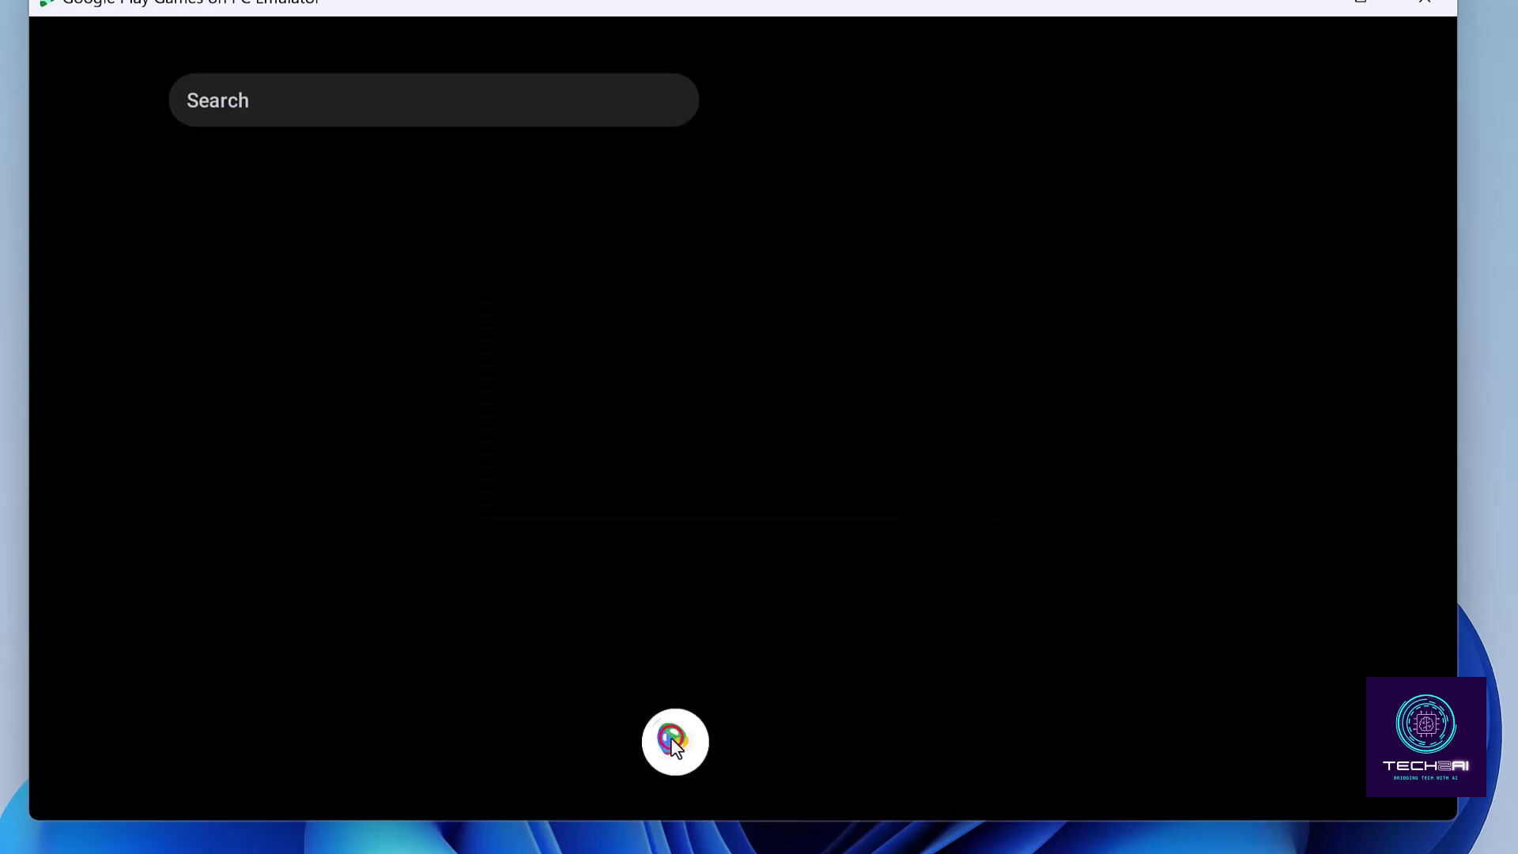
Step: Accept the Play terms, view Popular games under Games, then browse the For you page
click(937, 519)
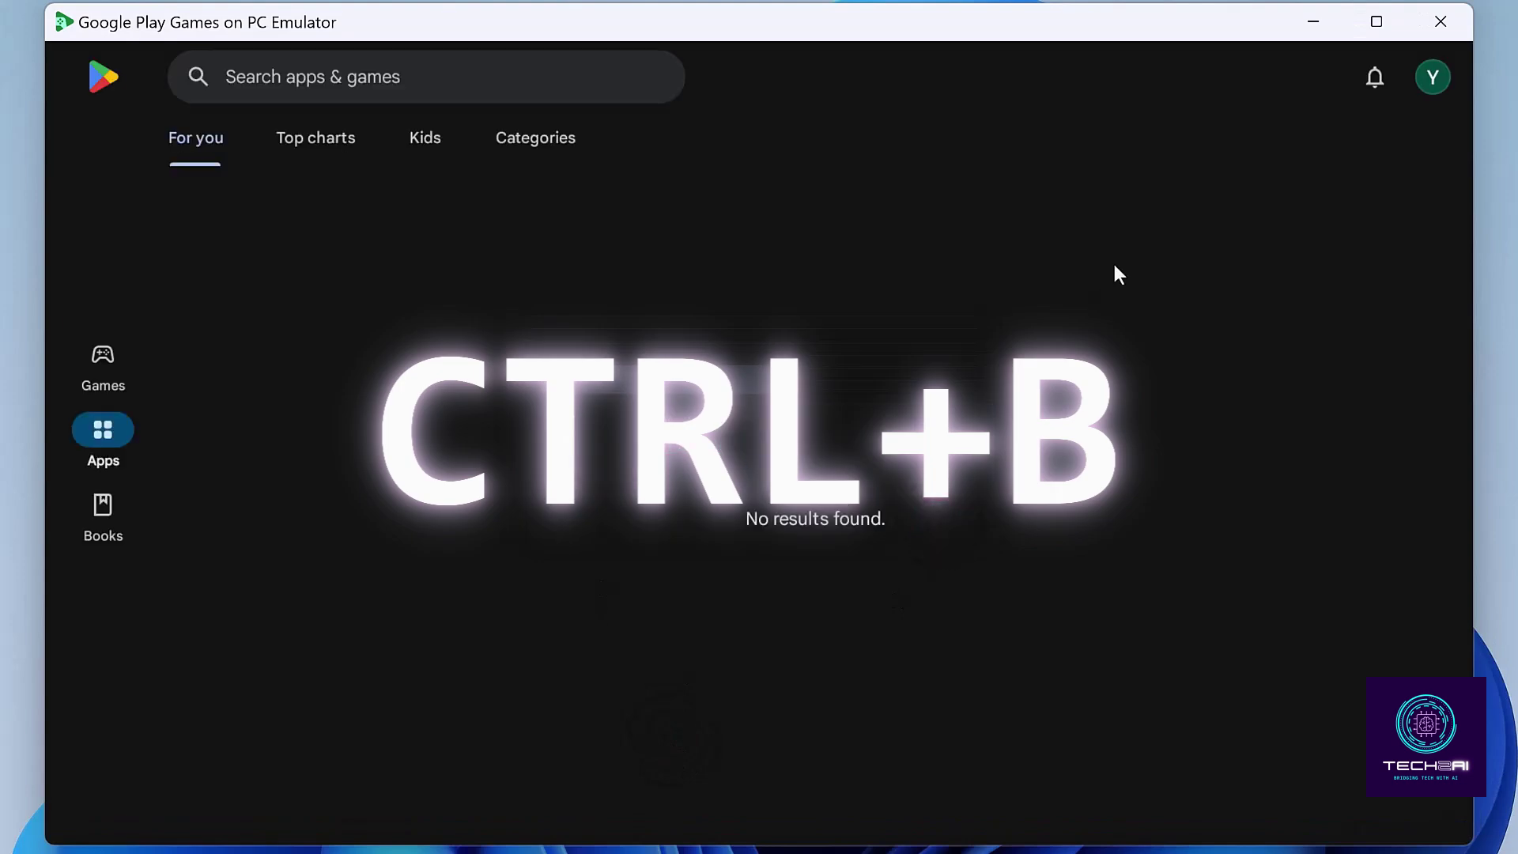
click(92, 350)
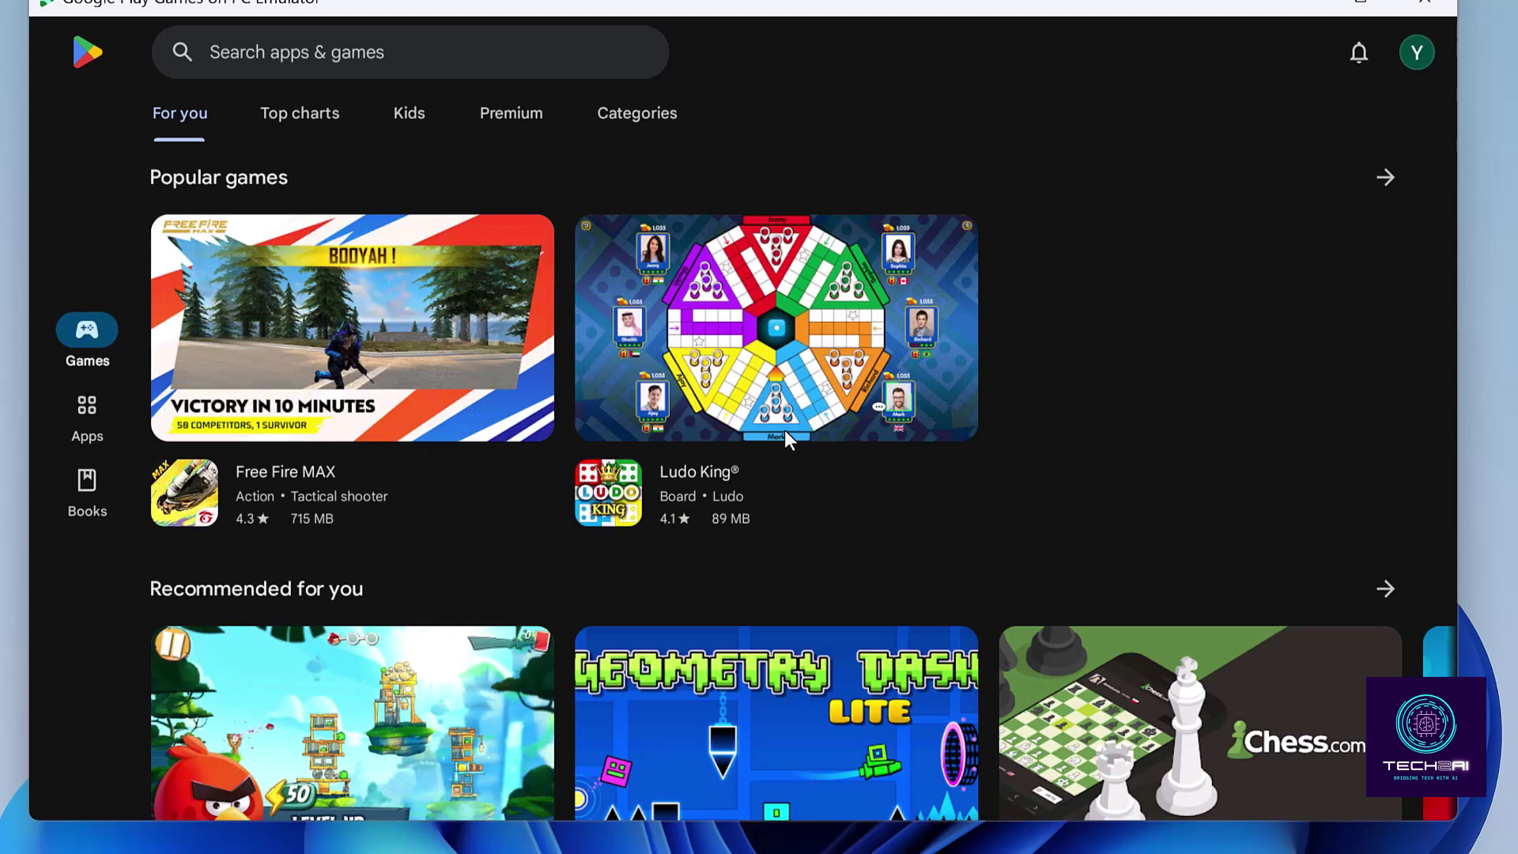
click(1387, 178)
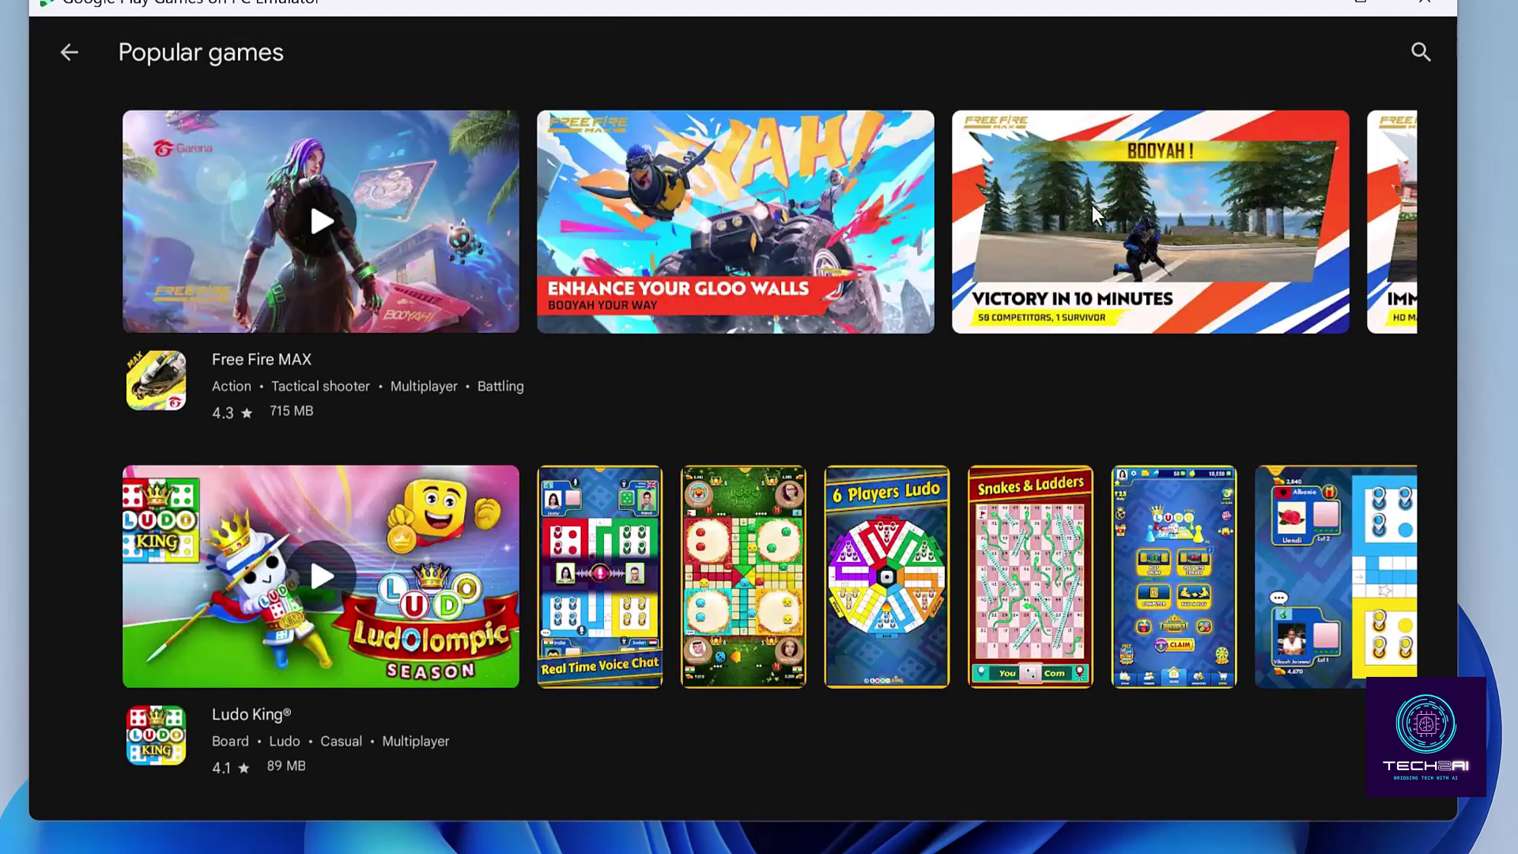
click(69, 57)
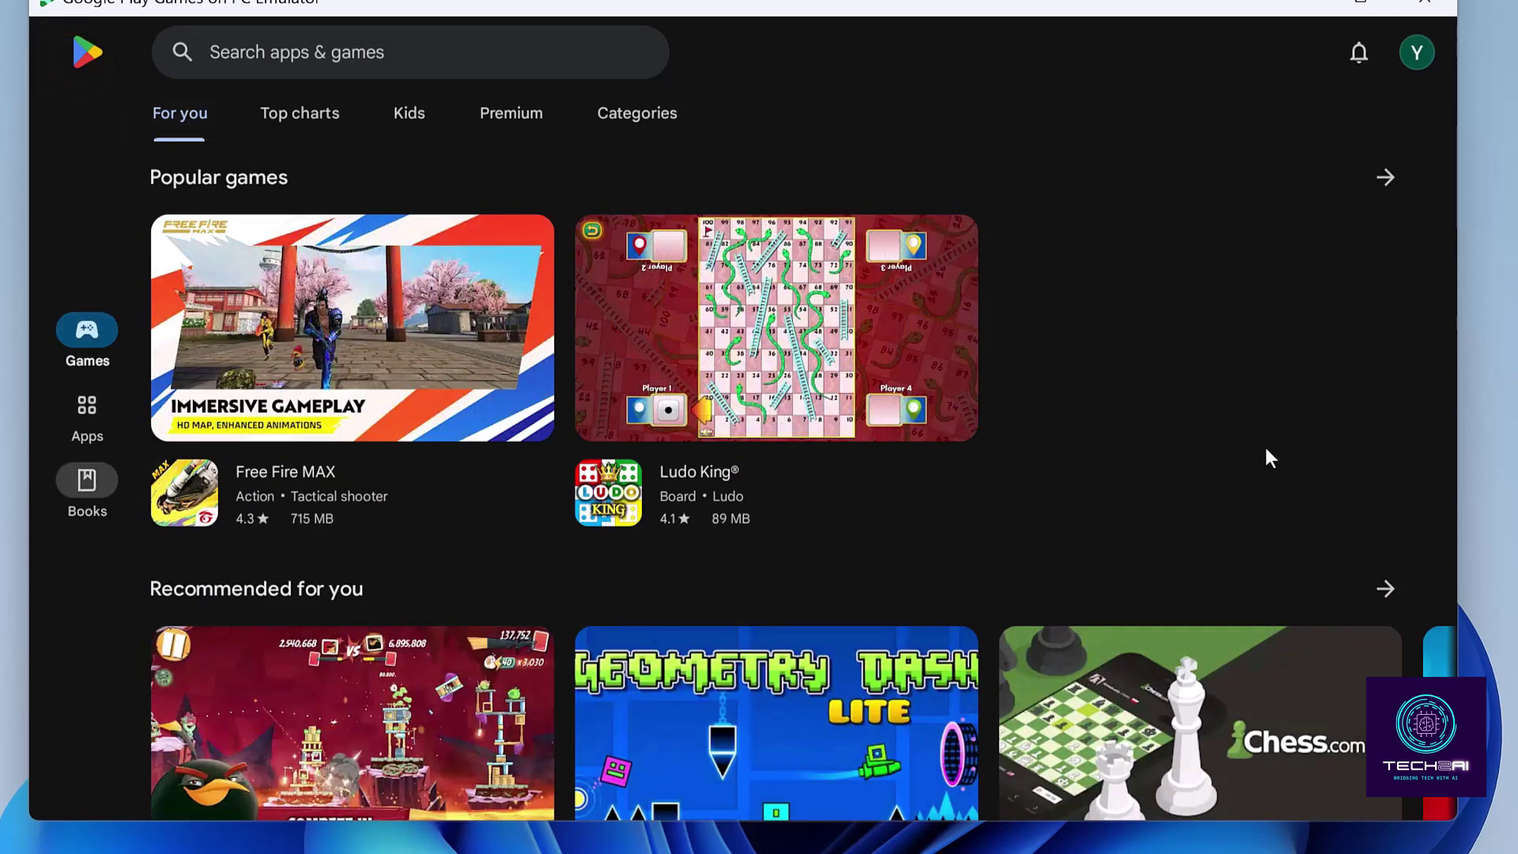
scroll(1264, 444, down, 4)
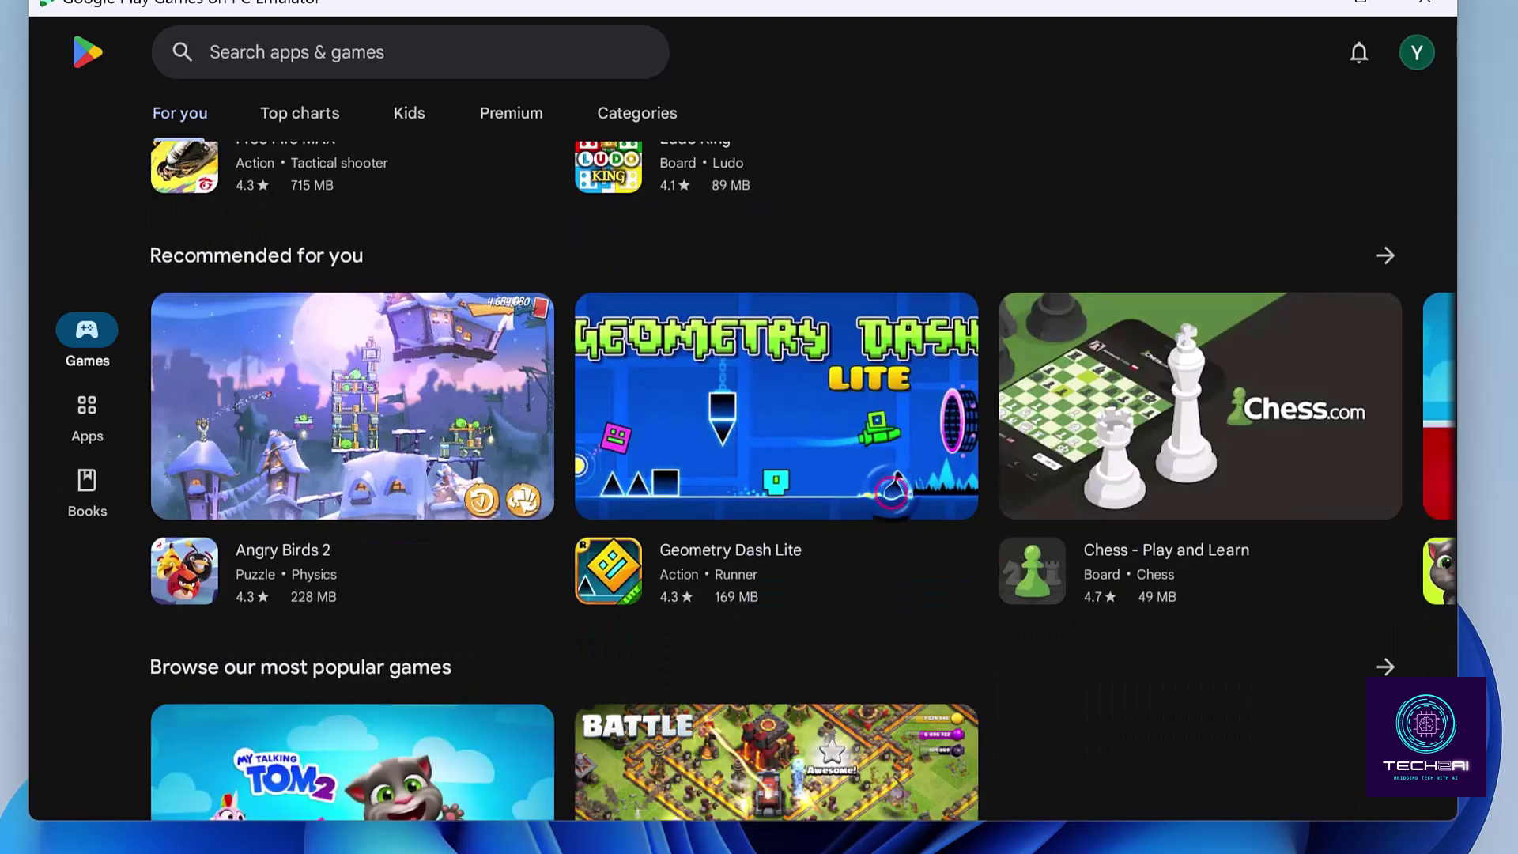
scroll(875, 741, down, 5)
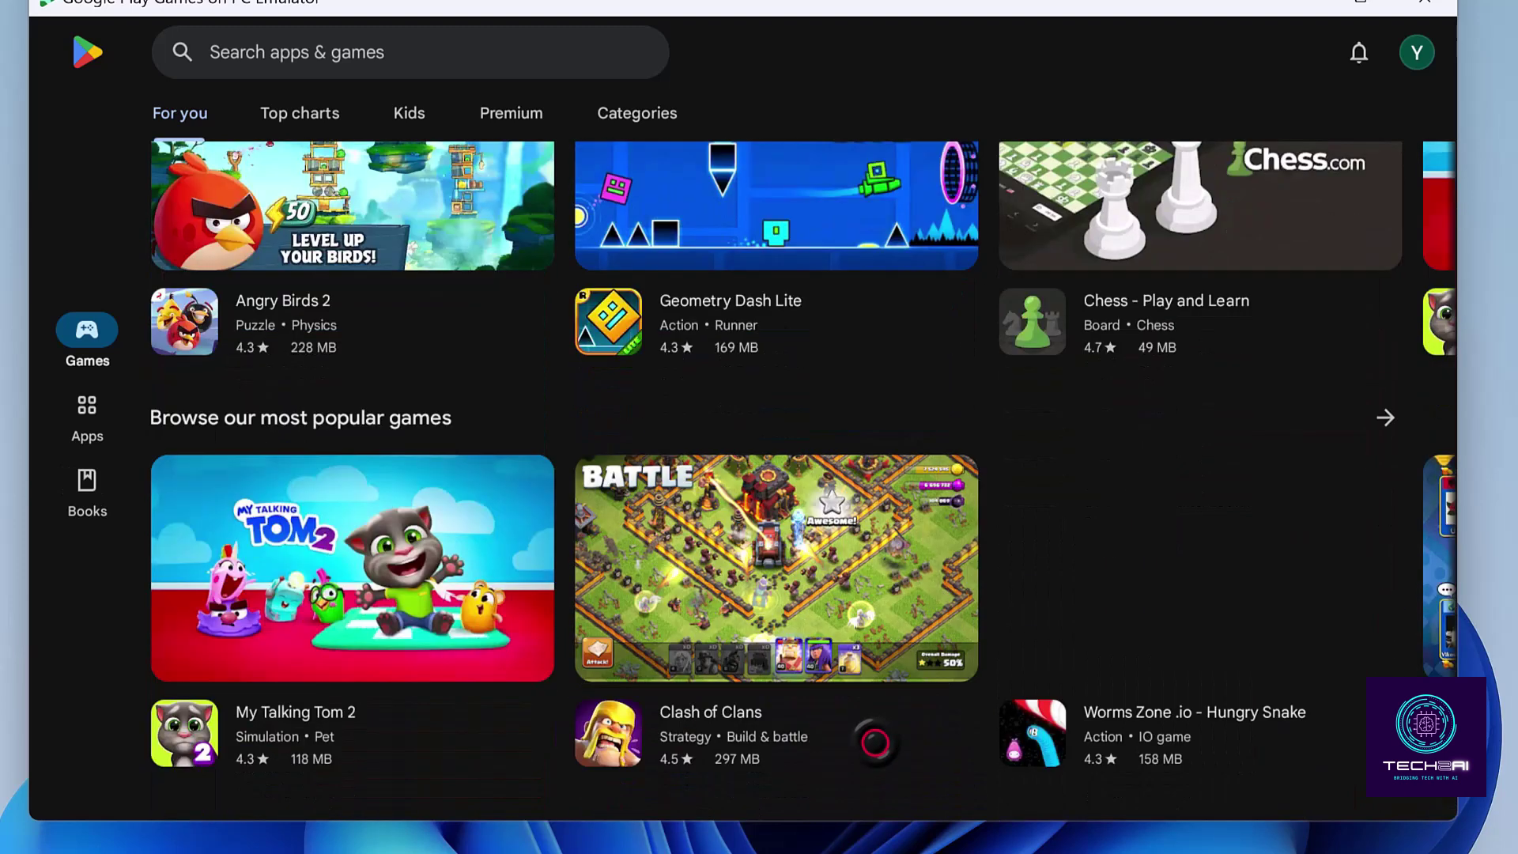